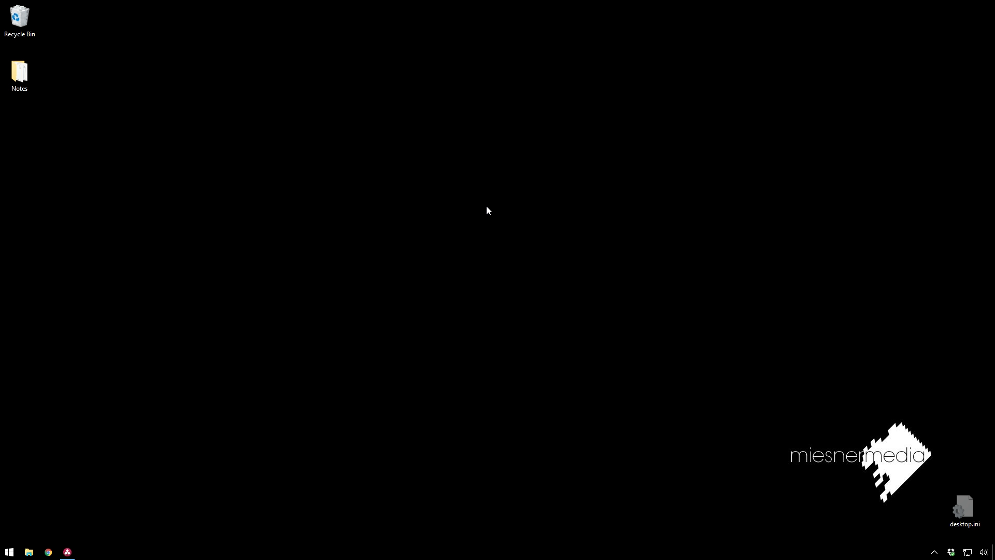
# - Switch to DaVinci Resolve and, at the clip's last frame, add a serial node after node 10
pyautogui.click(69, 550)
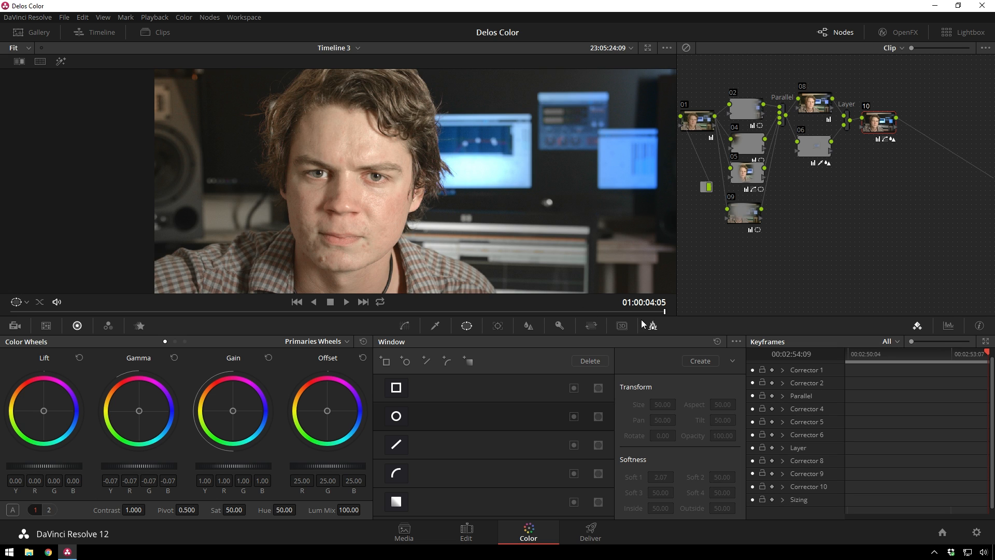
pyautogui.moveTo(659, 311); pyautogui.dragTo(925, 303)
pyautogui.hotkey('alt', 's')
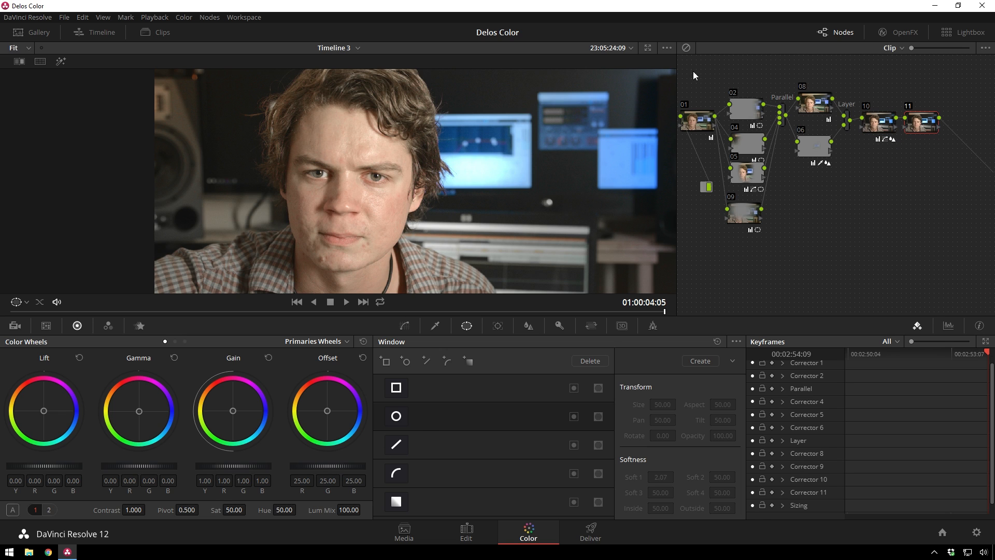
# - Add a circular power window to node 11 and shrink it over the eye on the image's right, at pan 47.54, tilt 50.05
pyautogui.scroll(10, 296, 111)
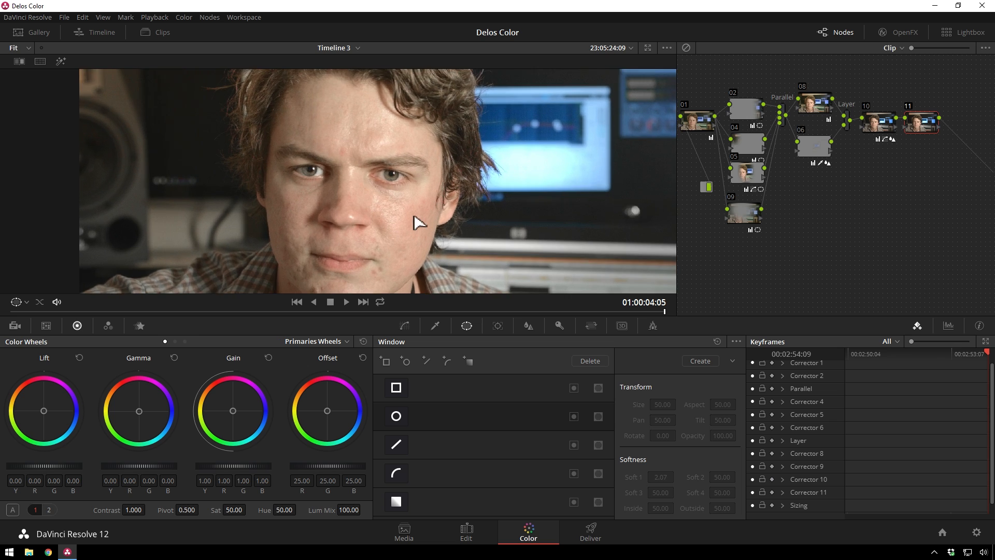
pyautogui.scroll(3, 455, 183)
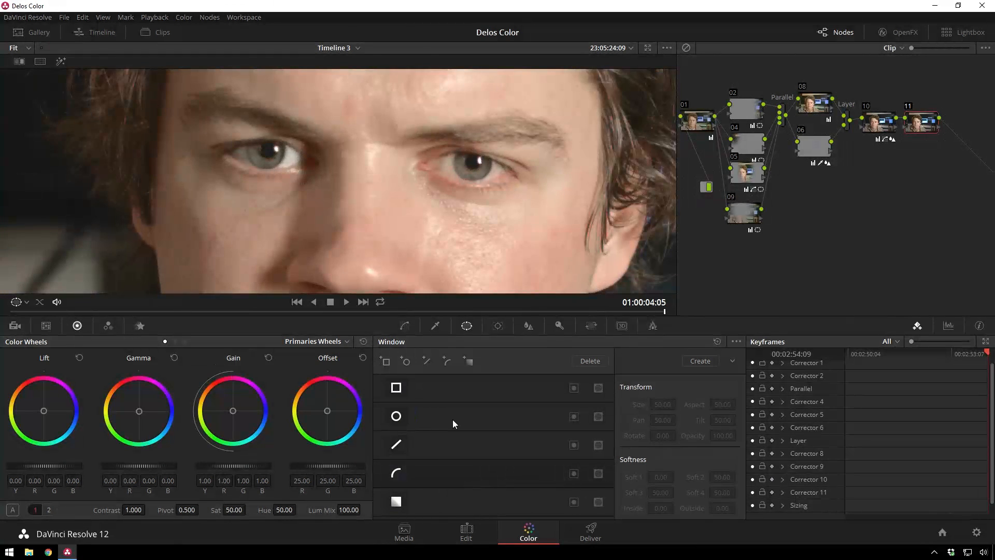
pyautogui.click(396, 416)
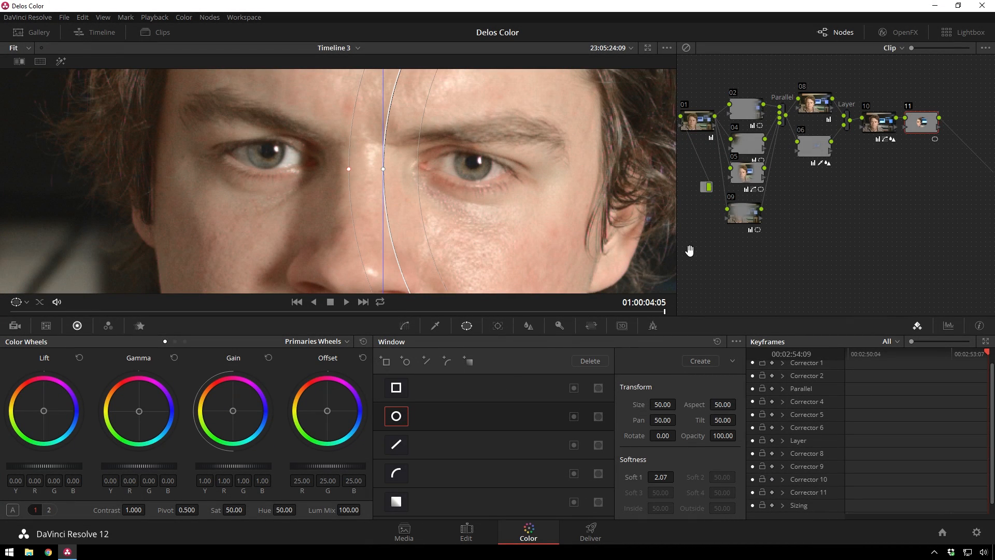
pyautogui.scroll(-5, 570, 171)
pyautogui.scroll(-1, 545, 189)
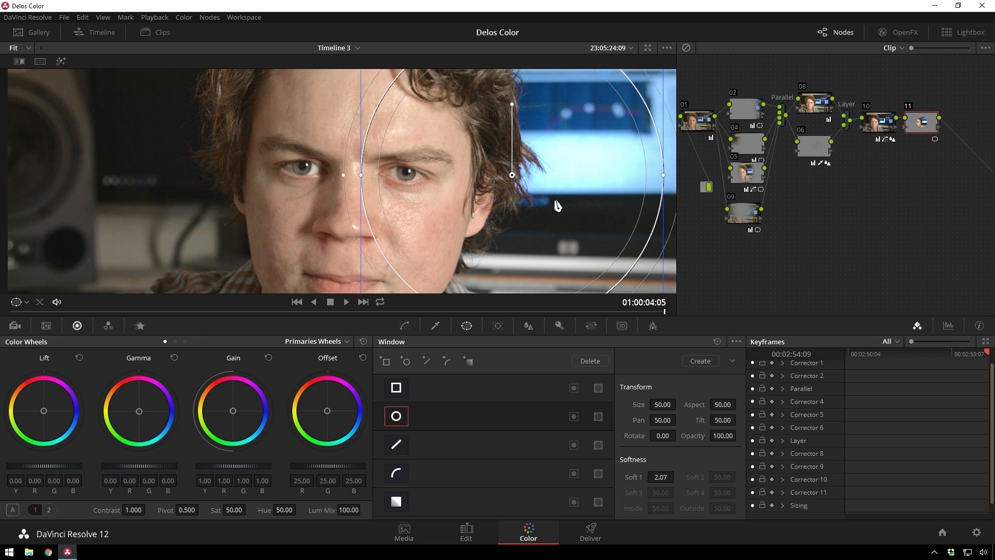
pyautogui.moveTo(562, 206); pyautogui.dragTo(455, 205)
pyautogui.scroll(-3, 530, 217)
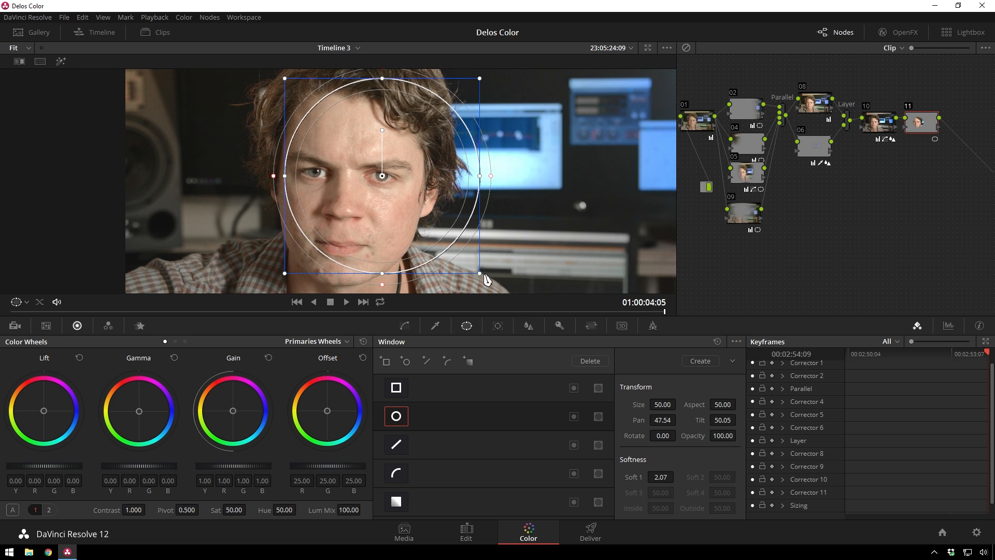
pyautogui.moveTo(479, 274); pyautogui.dragTo(391, 188)
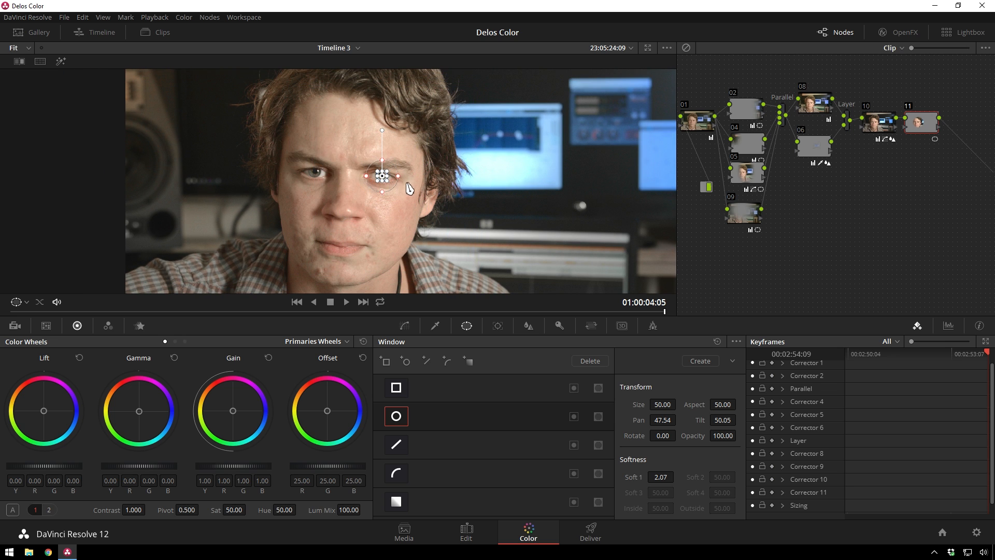
pyautogui.scroll(5, 429, 186)
pyautogui.scroll(3, 456, 230)
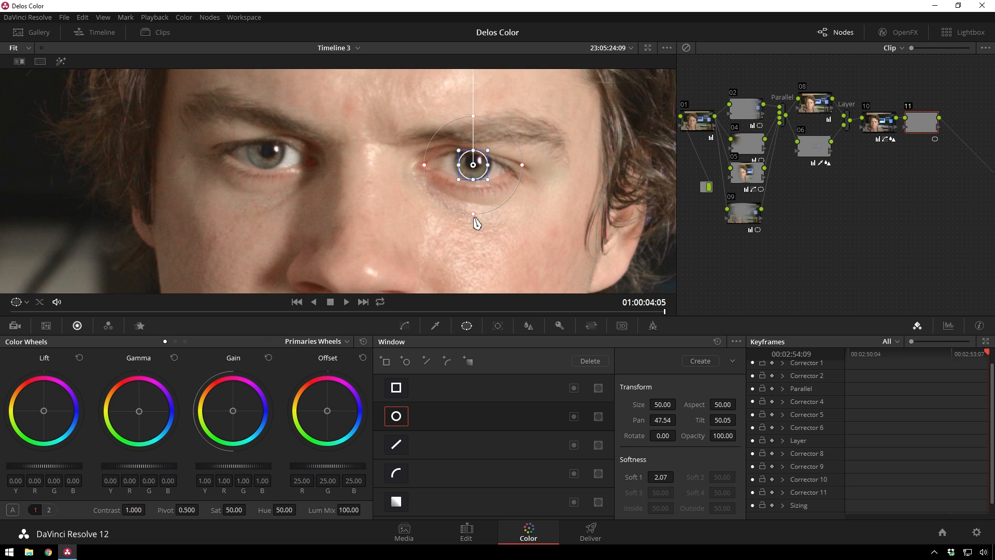
# - Refine the circular window to size 52.60 and softness 0.15, centred on the iris at pan 47.55, tilt 50.07
pyautogui.moveTo(661, 477); pyautogui.dragTo(684, 477)
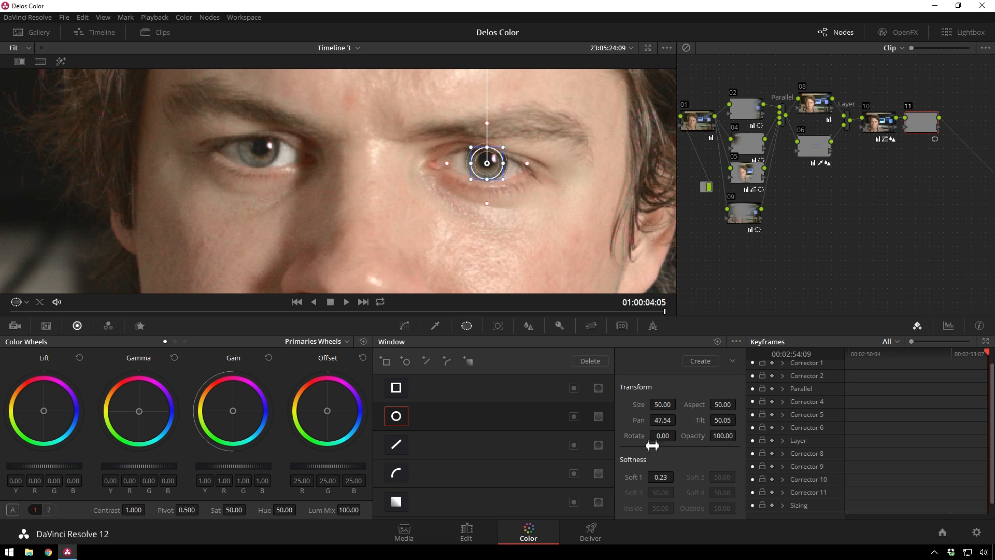
pyautogui.moveTo(648, 406); pyautogui.dragTo(685, 403)
pyautogui.moveTo(650, 480); pyautogui.dragTo(645, 479)
pyautogui.moveTo(487, 164); pyautogui.dragTo(489, 161)
pyautogui.moveTo(663, 404); pyautogui.dragTo(692, 404)
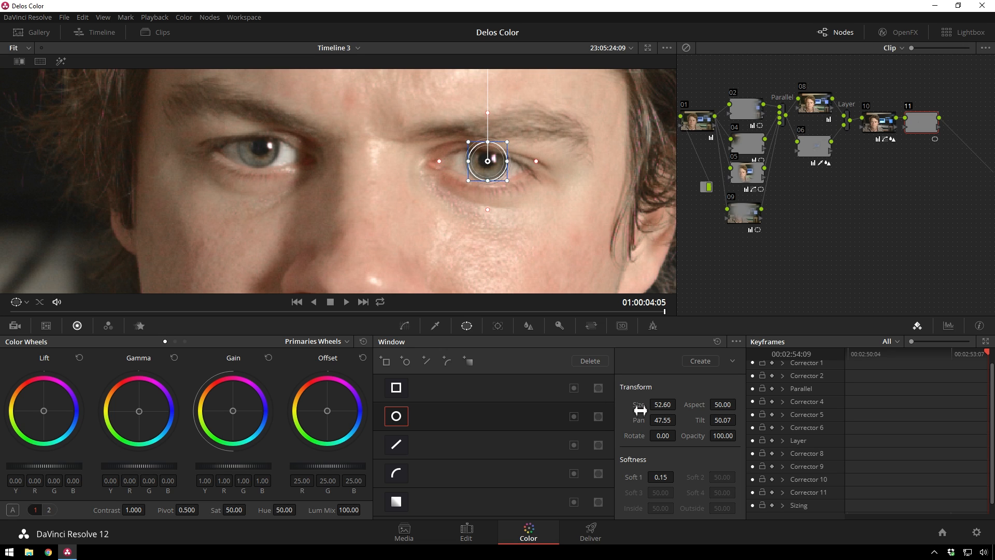
# - Add a second circular window to the same node and centre it on the other eye at pan 45.18, tilt 50.20
pyautogui.click(405, 361)
pyautogui.scroll(-4, 422, 207)
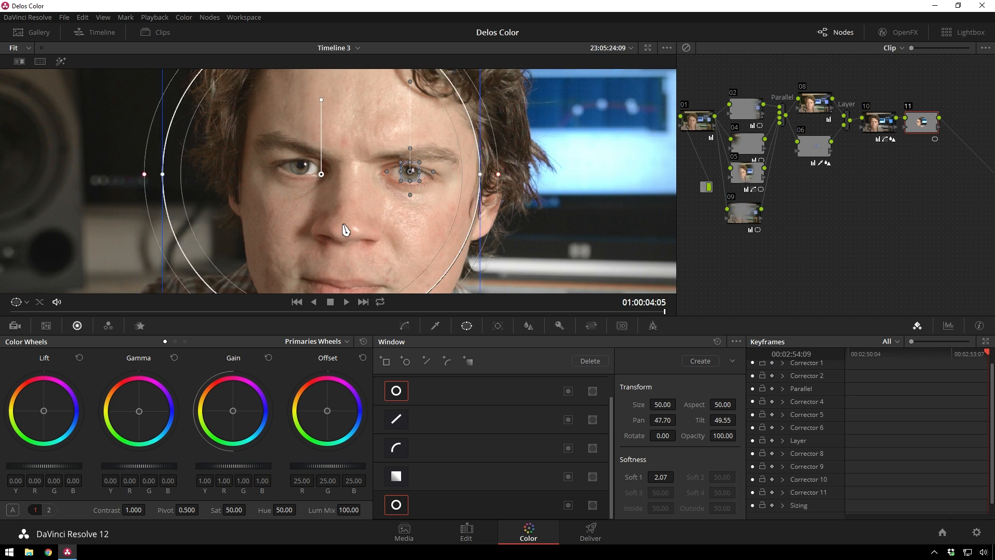
pyautogui.moveTo(344, 227); pyautogui.dragTo(356, 236)
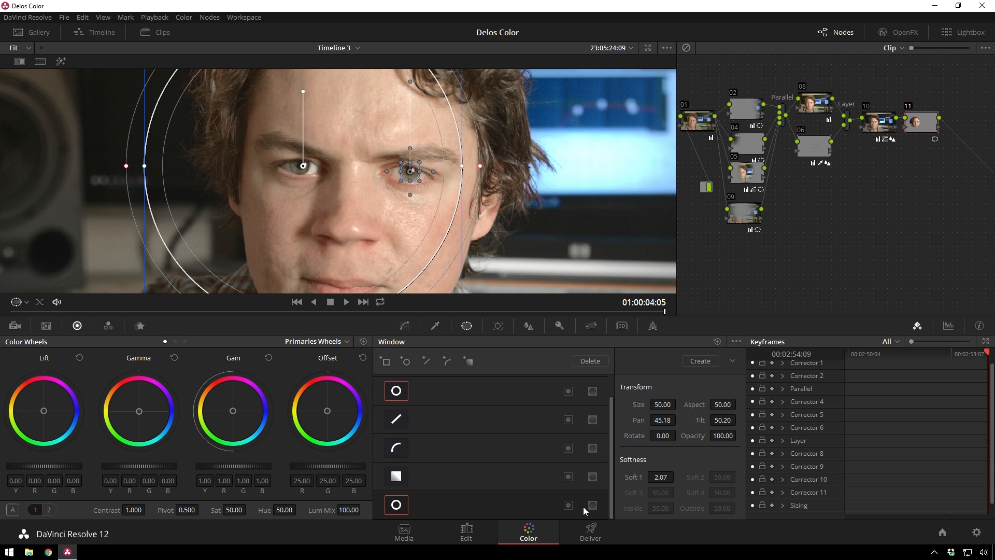
# - Fit the second window to the iris with size 3.28, softness 3.07, pan 45.12 and tilt 50.22
pyautogui.moveTo(631, 480); pyautogui.dragTo(609, 480)
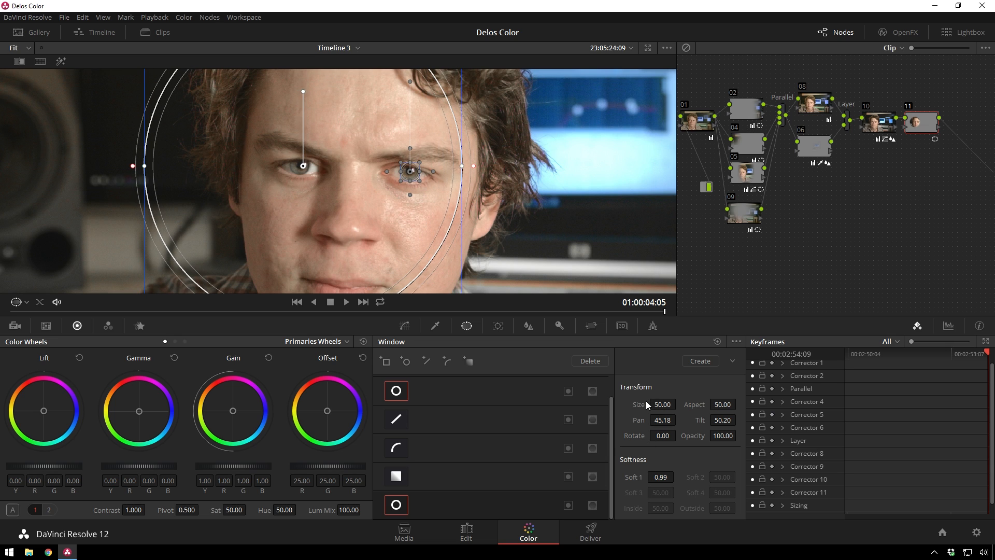
pyautogui.moveTo(644, 406); pyautogui.dragTo(609, 406)
pyautogui.scroll(4, 306, 116)
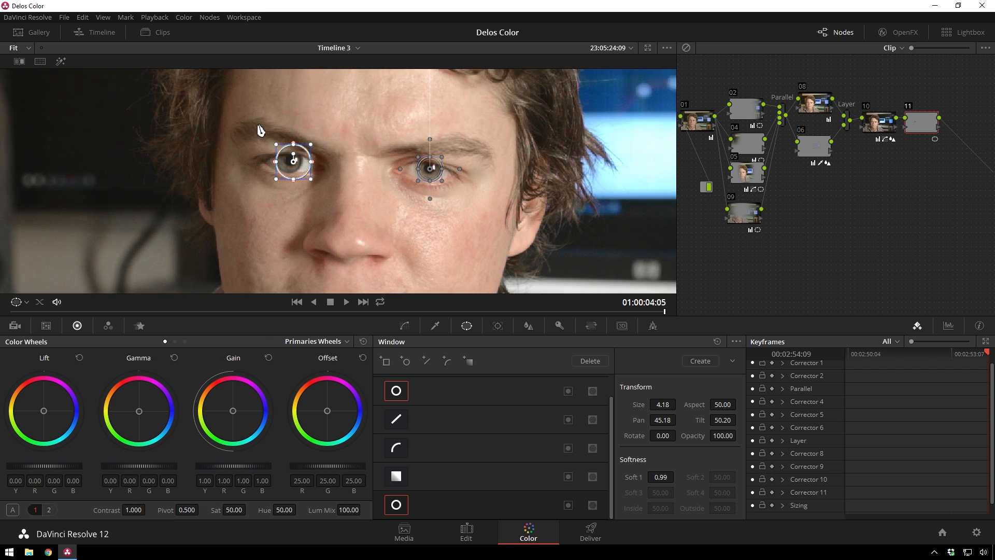
pyautogui.scroll(3, 260, 147)
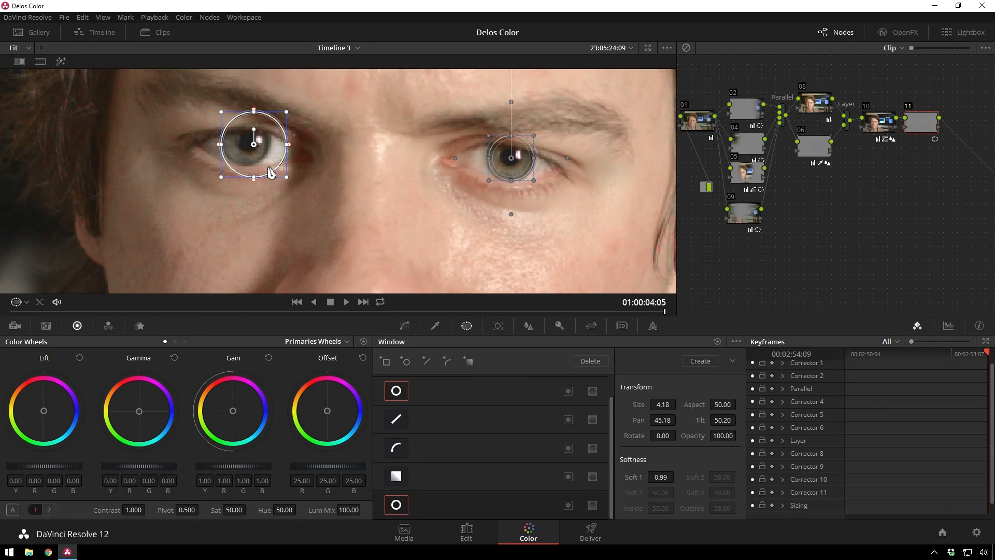
pyautogui.moveTo(280, 174); pyautogui.dragTo(247, 142)
pyautogui.scroll(-7, 248, 144)
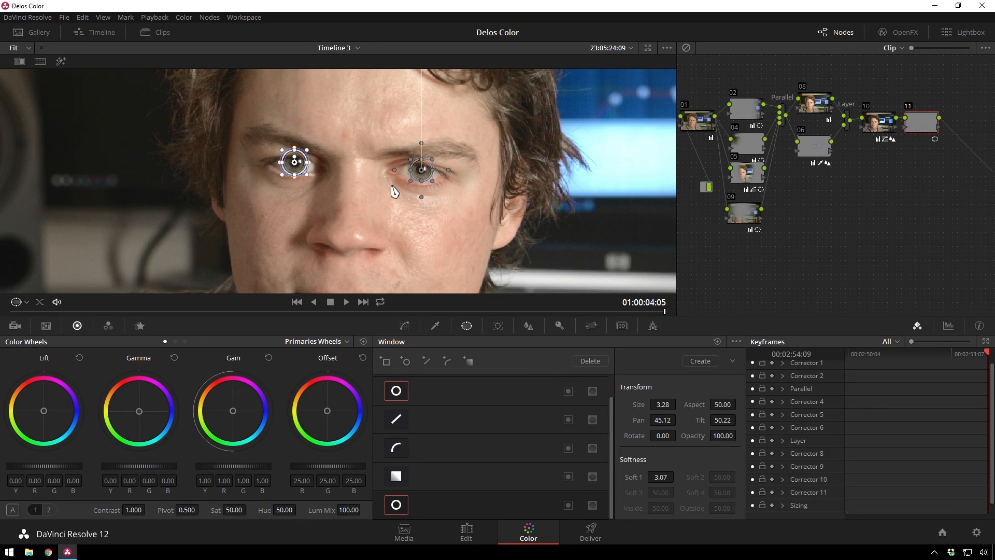
# - Track the second circular window in reverse from the clip's last frame using pan, tilt, zoom and rotate, with 3D off
pyautogui.moveTo(475, 210); pyautogui.dragTo(478, 169)
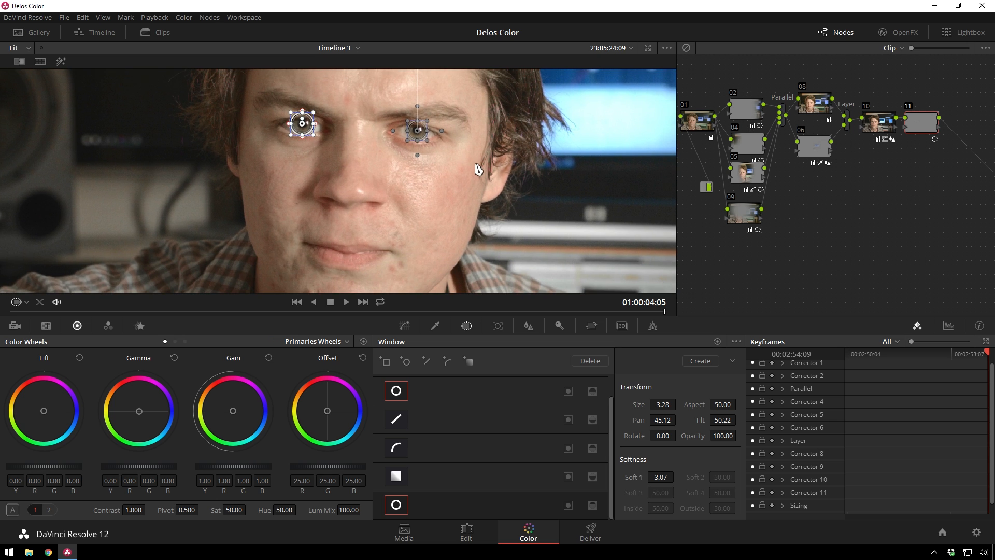
pyautogui.moveTo(658, 314); pyautogui.dragTo(877, 279)
pyautogui.click(496, 327)
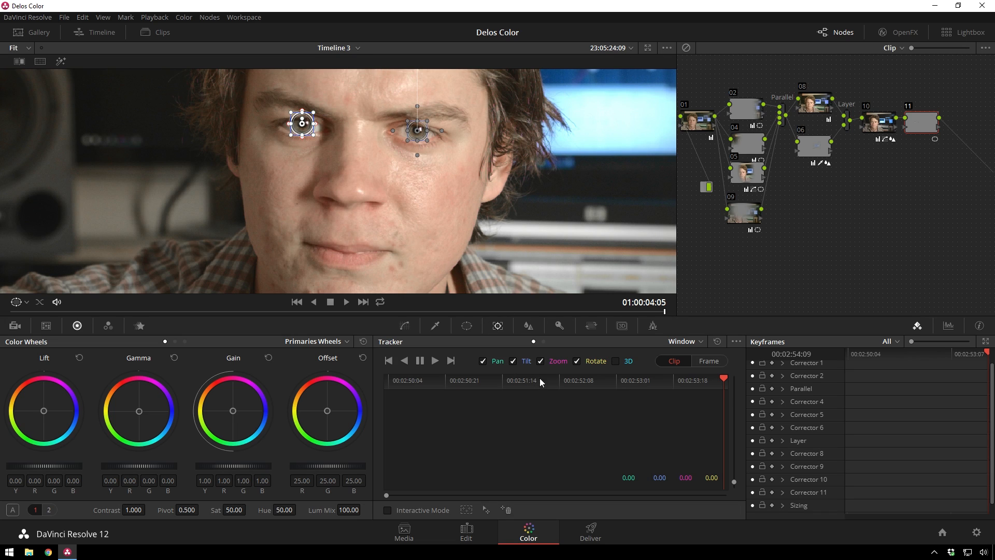
pyautogui.click(617, 362)
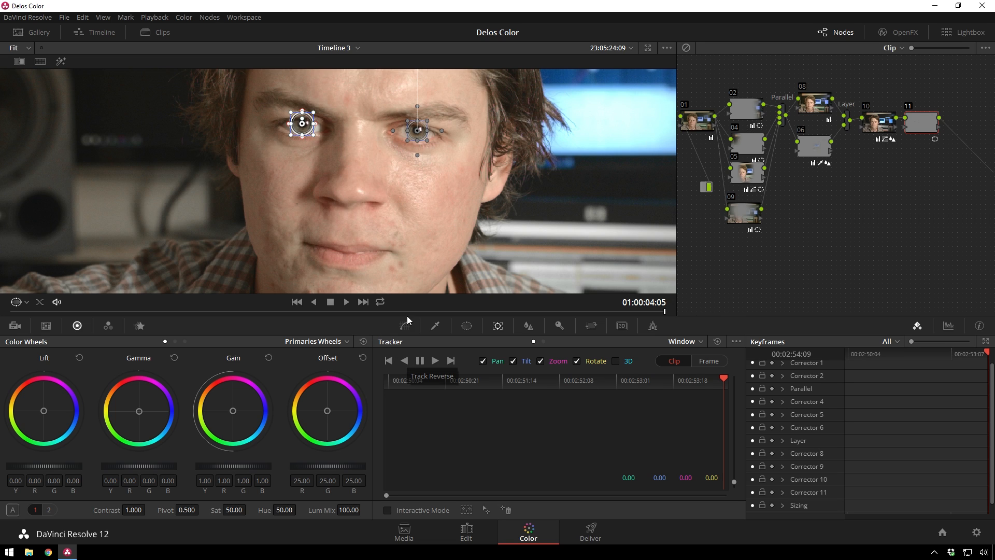
pyautogui.click(405, 361)
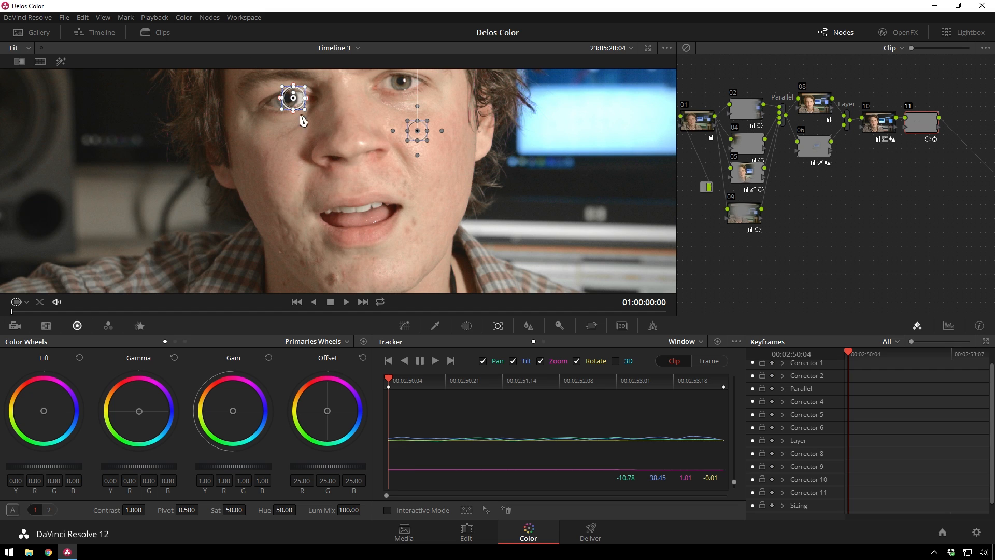
# - Play back the tracked window, go to 01:00:03:00 and enable automatic keyframing for Corrector 11's Circ Win 1
pyautogui.press('space')
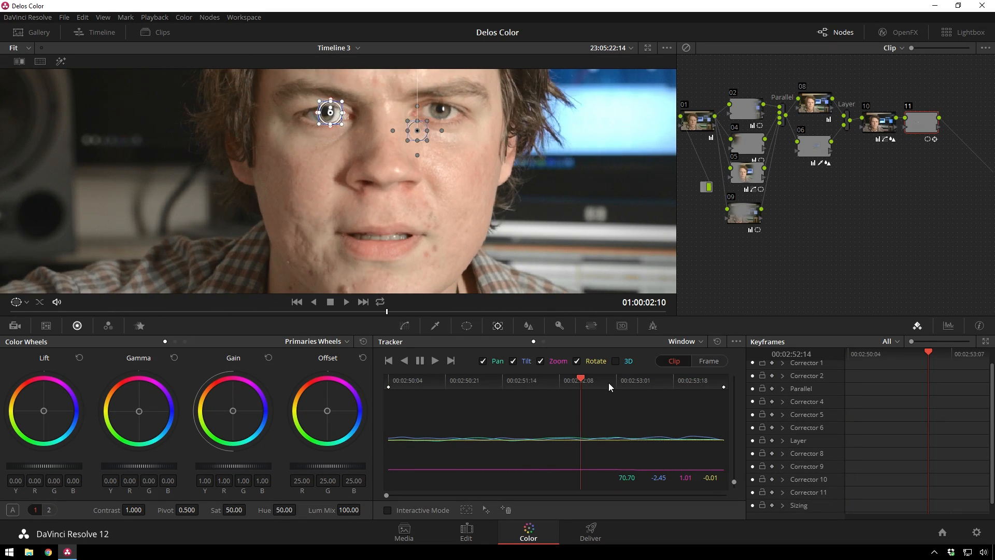
pyautogui.click(631, 383)
pyautogui.moveTo(630, 384)
pyautogui.mouseDown()
pyautogui.moveTo(600, 380)
pyautogui.moveTo(630, 380)
pyautogui.mouseUp()
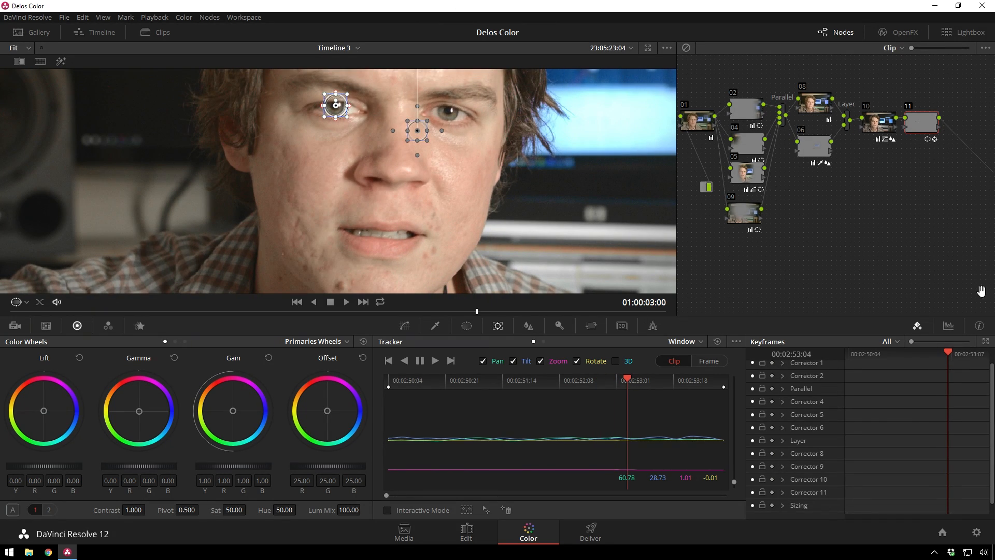
pyautogui.click(783, 493)
pyautogui.scroll(-5, 788, 444)
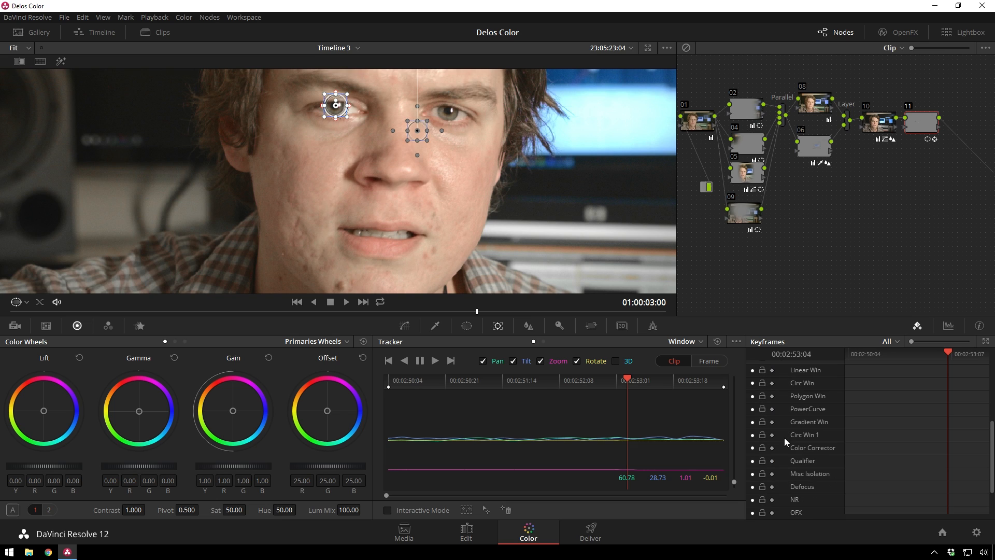
pyautogui.scroll(2, 785, 438)
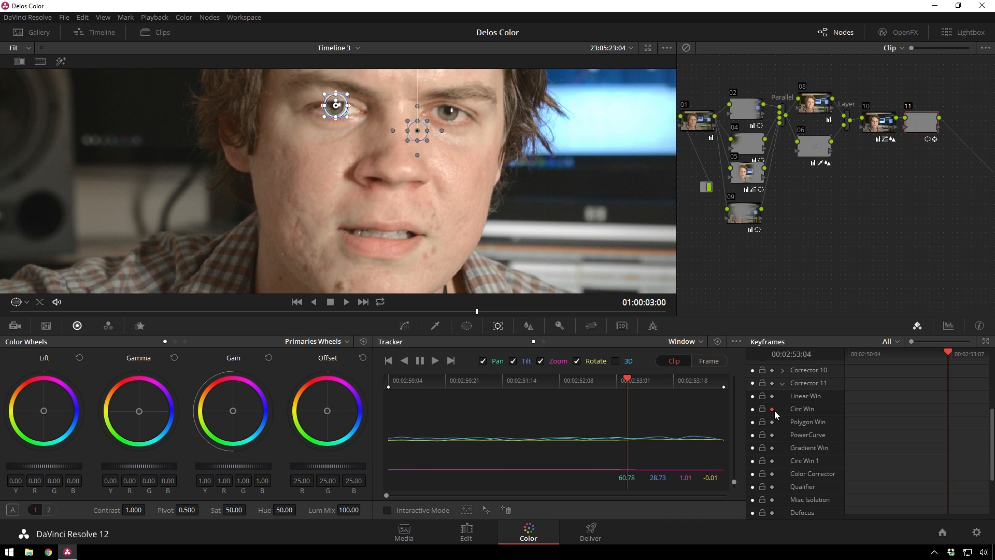
pyautogui.scroll(-2, 774, 411)
# - Re-centre the second window on the eye to keyframe its position at 01:00:03:00 and 01:00:02:15
pyautogui.moveTo(340, 110); pyautogui.dragTo(340, 111)
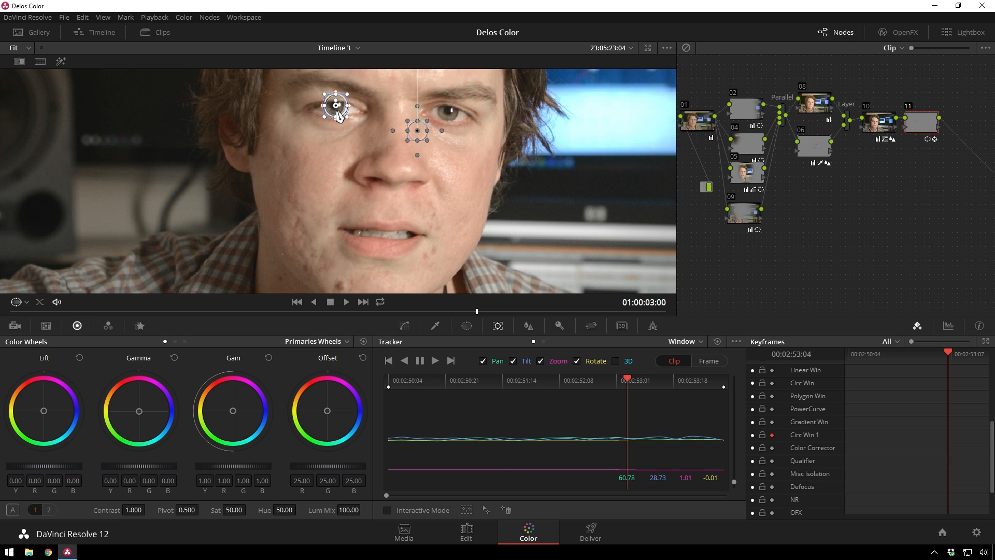
pyautogui.moveTo(337, 111); pyautogui.dragTo(339, 110)
pyautogui.moveTo(628, 382); pyautogui.dragTo(598, 378)
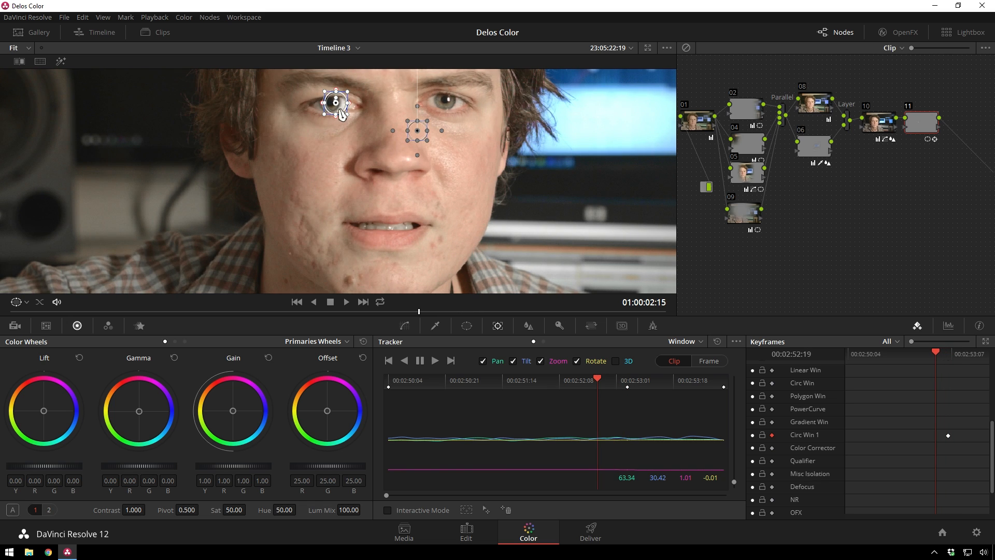
pyautogui.moveTo(339, 106); pyautogui.dragTo(332, 105)
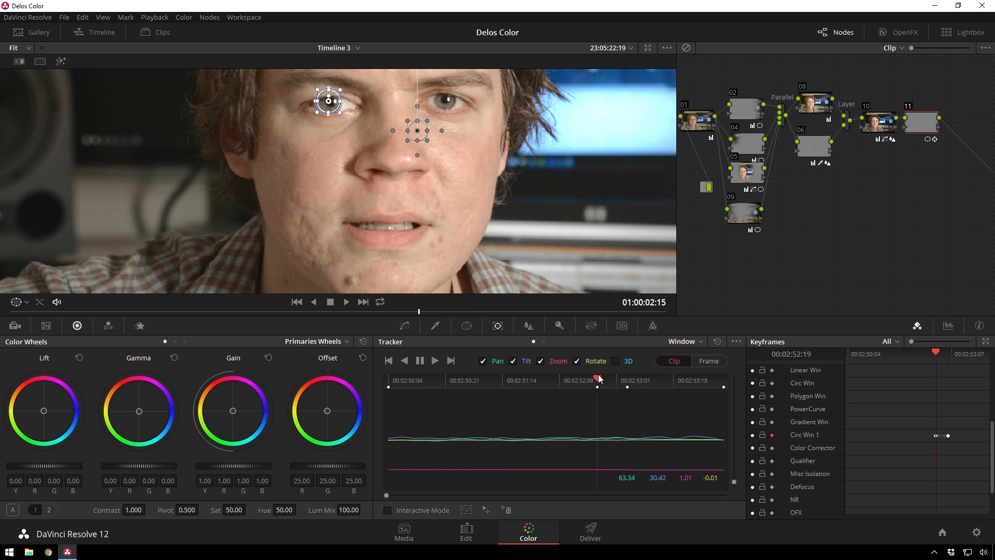
# - Keyframe the second window back onto the eye at 01:00:01:03, at an earlier frame, and at the clip's first frame
pyautogui.moveTo(600, 379); pyautogui.dragTo(482, 375)
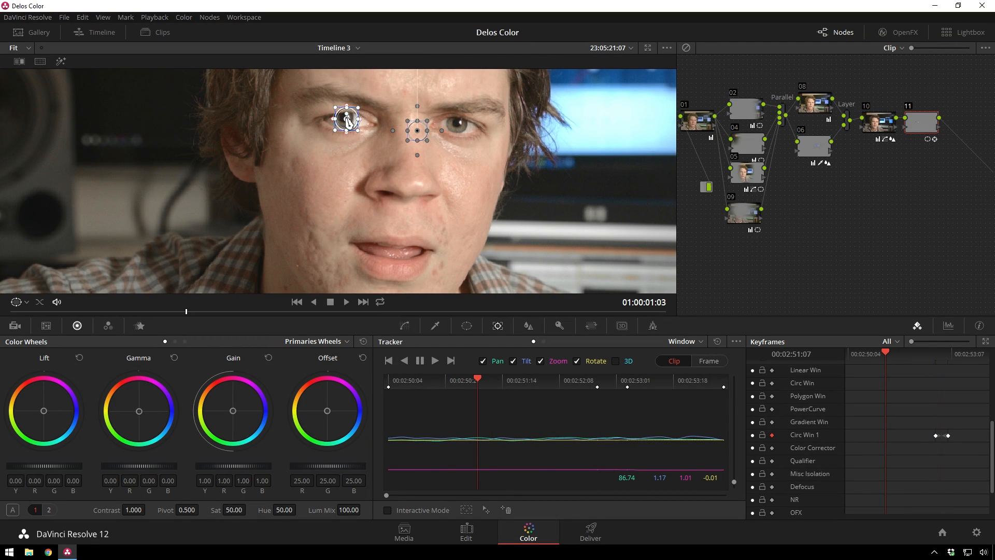
pyautogui.moveTo(346, 119); pyautogui.dragTo(342, 118)
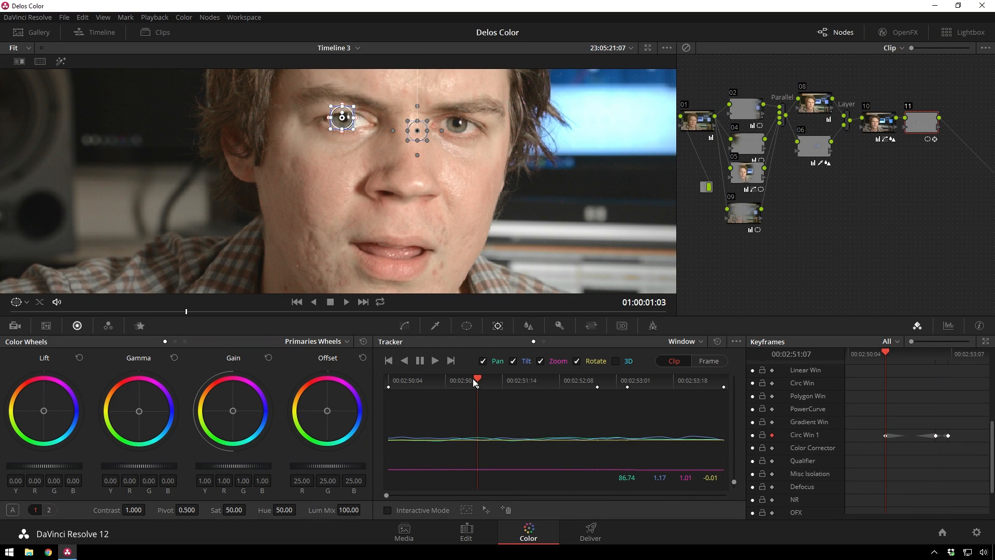
pyautogui.moveTo(473, 375); pyautogui.dragTo(436, 379)
pyautogui.moveTo(272, 100); pyautogui.dragTo(271, 101)
pyautogui.moveTo(431, 381); pyautogui.dragTo(355, 369)
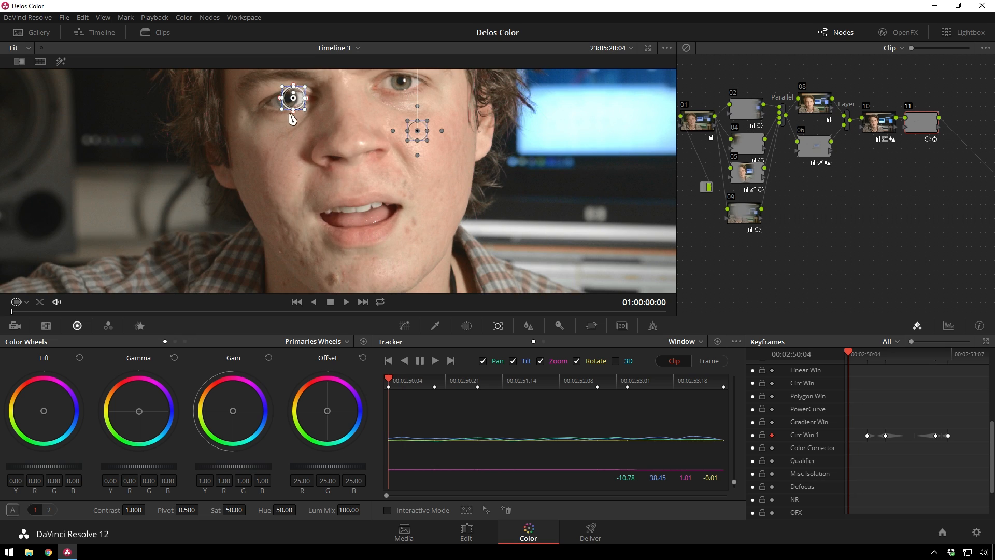
pyautogui.moveTo(299, 85); pyautogui.dragTo(286, 97)
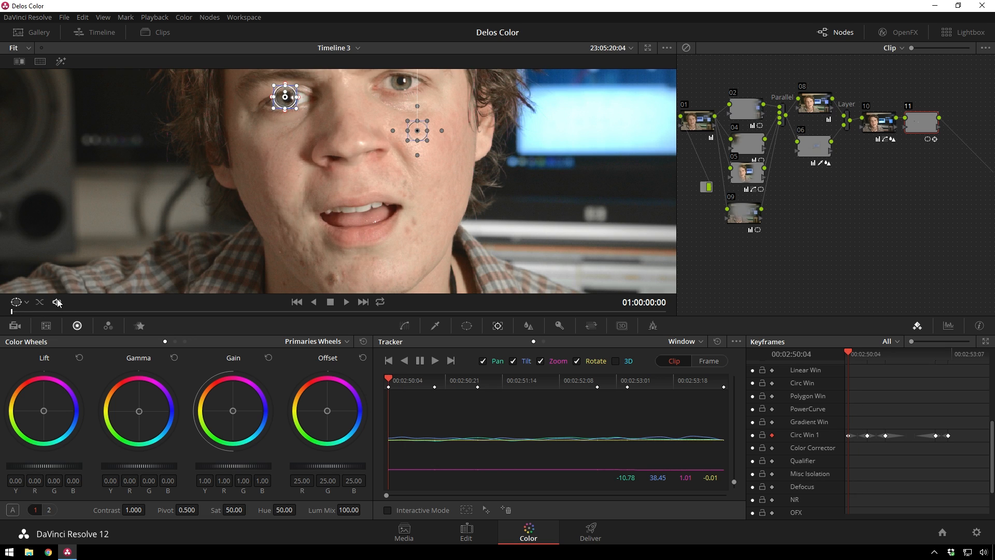
# - Scrub from the clip's first frame to its last frame to review the keyframed eye window
pyautogui.click(14, 305)
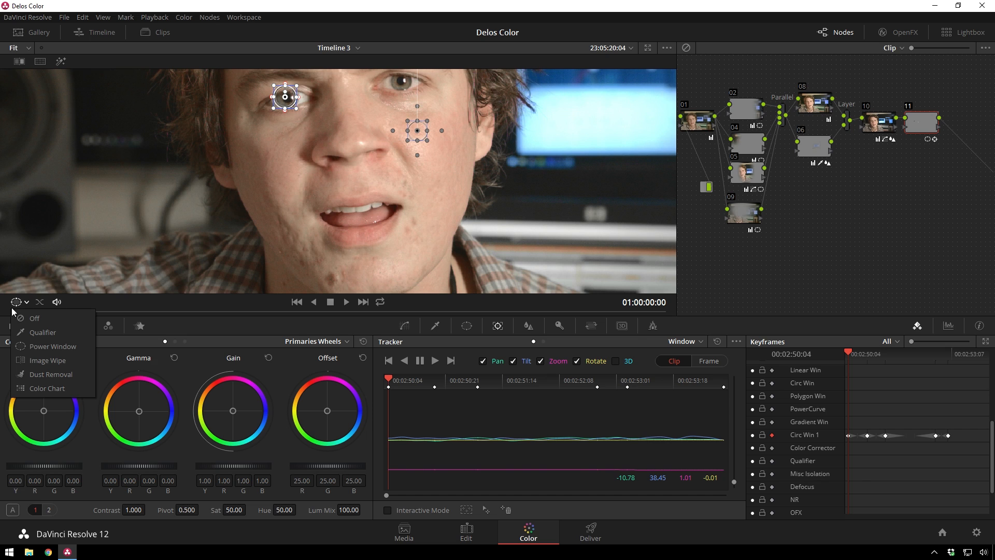
pyautogui.click(216, 337)
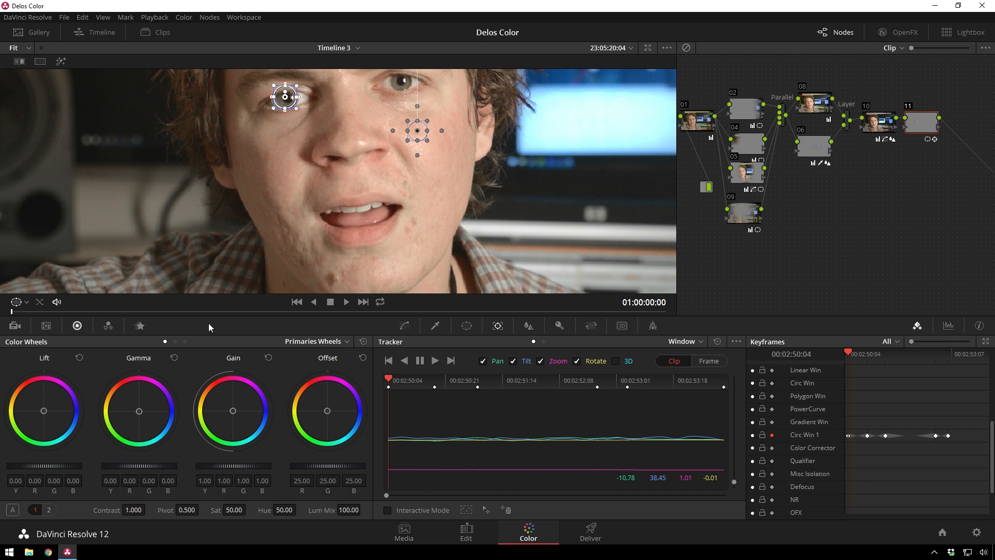
pyautogui.moveTo(11, 317); pyautogui.dragTo(754, 333)
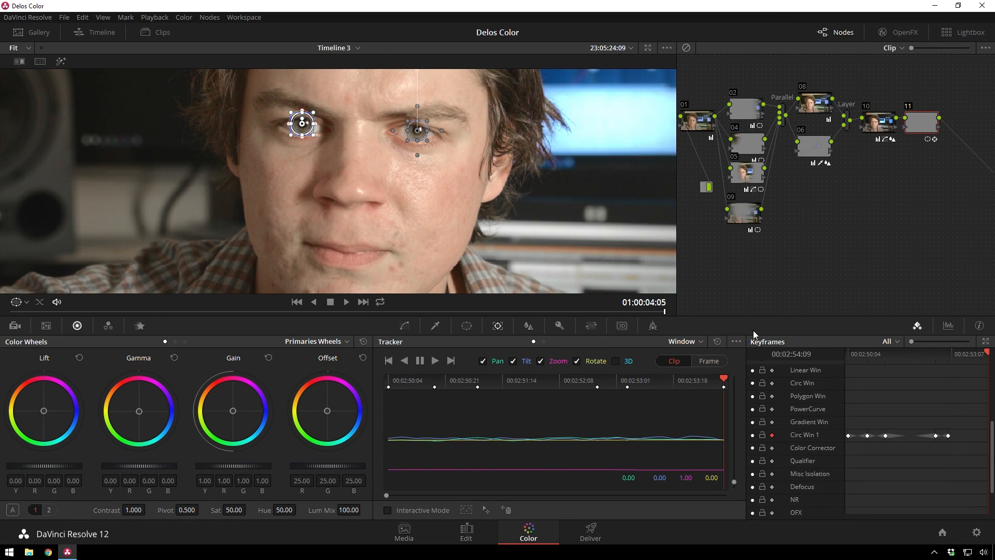
# - Track the other eye's circular window in reverse, then enable automatic keyframing for Circ Win and re-centre it at 01:00:02:23
pyautogui.click(418, 130)
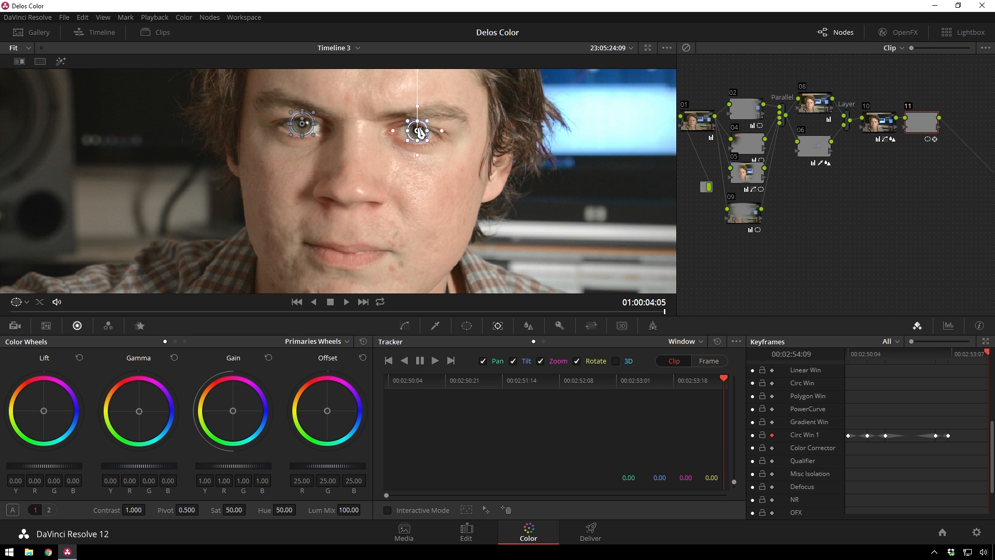
pyautogui.click(404, 361)
pyautogui.moveTo(665, 312); pyautogui.dragTo(470, 312)
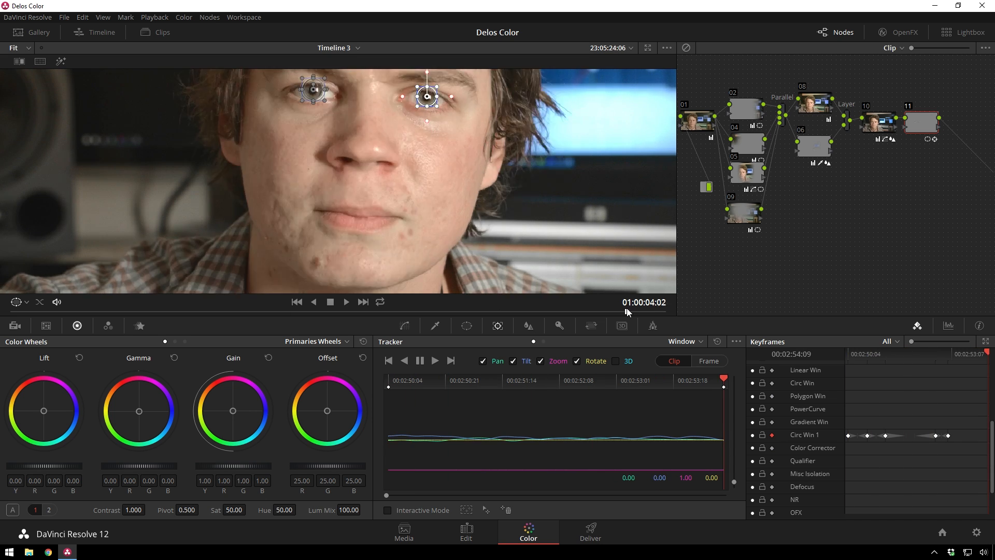
pyautogui.click(771, 383)
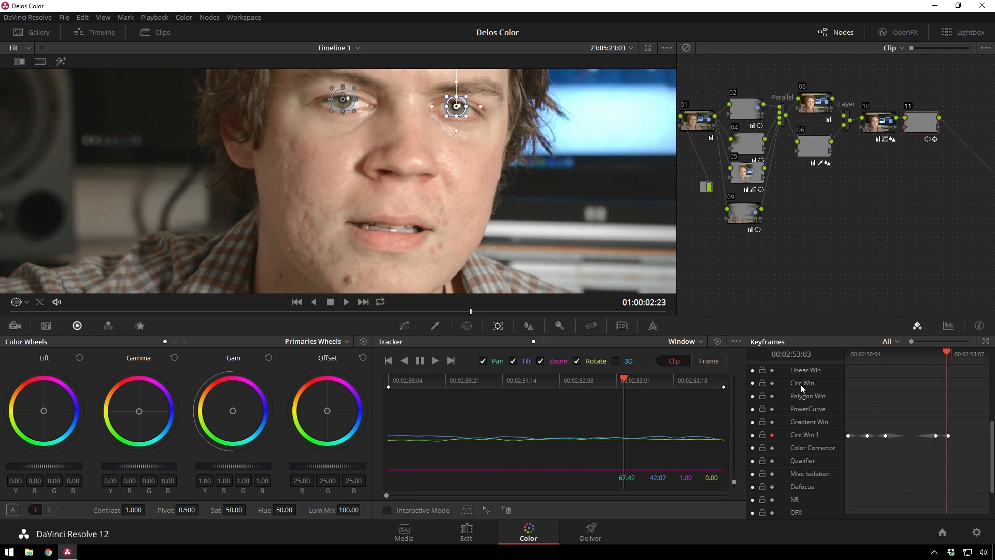
pyautogui.moveTo(458, 105); pyautogui.dragTo(456, 107)
# - Keyframe the Circ Win window back onto the eye midway through the clip and at 01:00:01:00
pyautogui.moveTo(460, 312); pyautogui.dragTo(290, 310)
pyautogui.moveTo(425, 103); pyautogui.dragTo(422, 106)
pyautogui.moveTo(289, 312); pyautogui.dragTo(166, 312)
pyautogui.moveTo(448, 107); pyautogui.dragTo(445, 109)
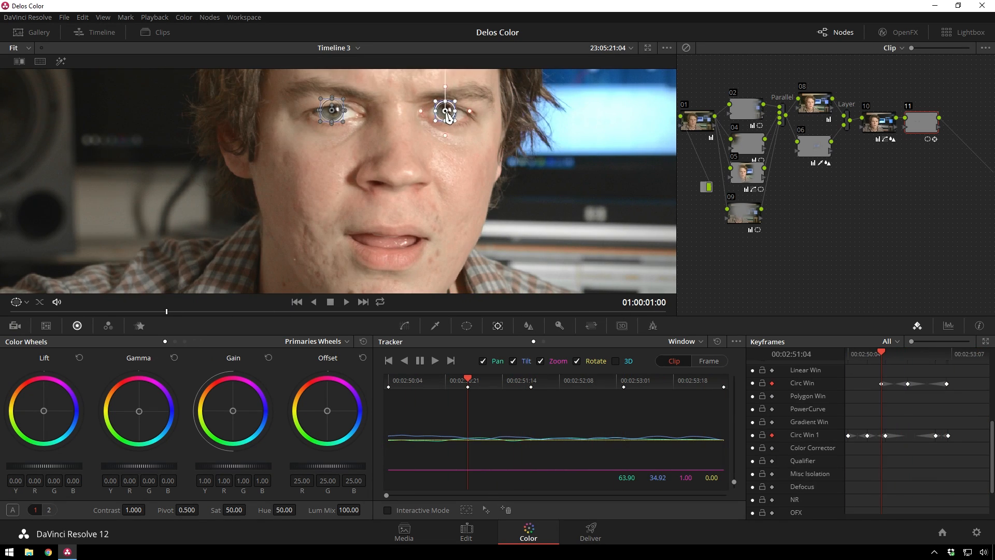
# - Keyframe the Circ Win window onto the eye at a frame before 01:00:01:00, at the clip's start, and at 01:00:02:05
pyautogui.moveTo(167, 312); pyautogui.dragTo(83, 312)
pyautogui.moveTo(398, 80); pyautogui.dragTo(397, 81)
pyautogui.moveTo(82, 312); pyautogui.dragTo(11, 312)
pyautogui.moveTo(405, 81); pyautogui.dragTo(404, 83)
pyautogui.moveTo(10, 312); pyautogui.dragTo(354, 312)
pyautogui.moveTo(458, 106); pyautogui.dragTo(460, 104)
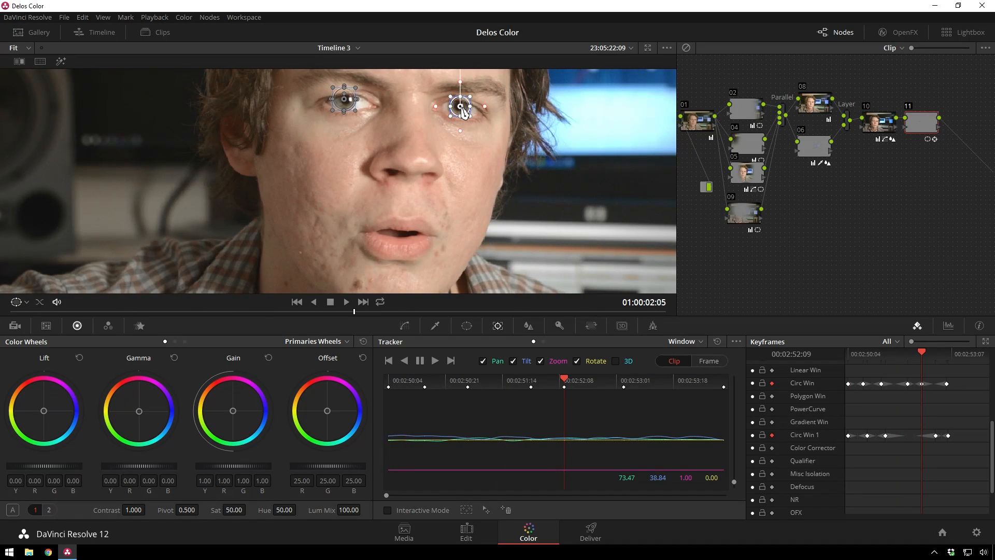
pyautogui.moveTo(354, 312); pyautogui.dragTo(733, 316)
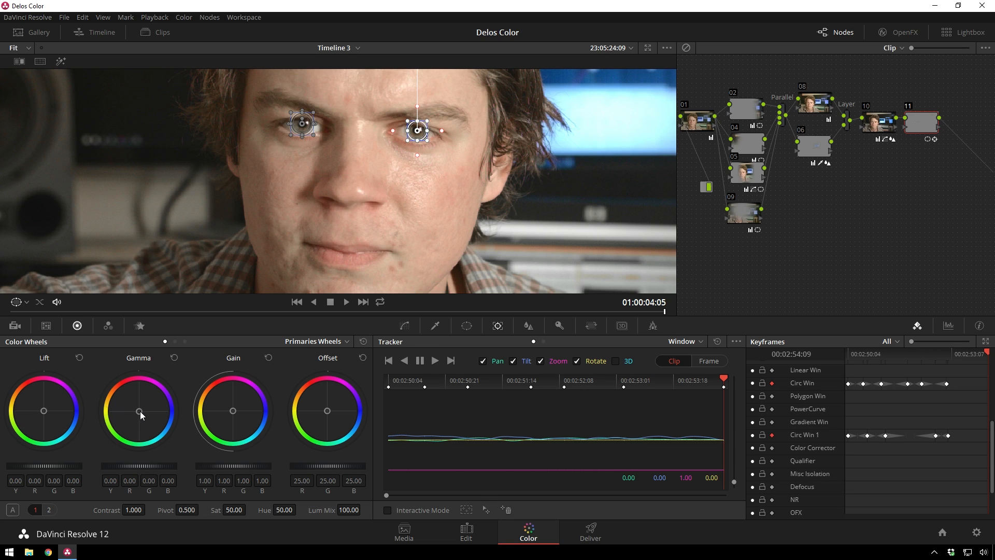
# - Push the gamma of node 11 toward blue and set its contrast to 1.294 with a pivot of 0.320
pyautogui.moveTo(140, 412); pyautogui.dragTo(147, 412)
pyautogui.click(413, 327)
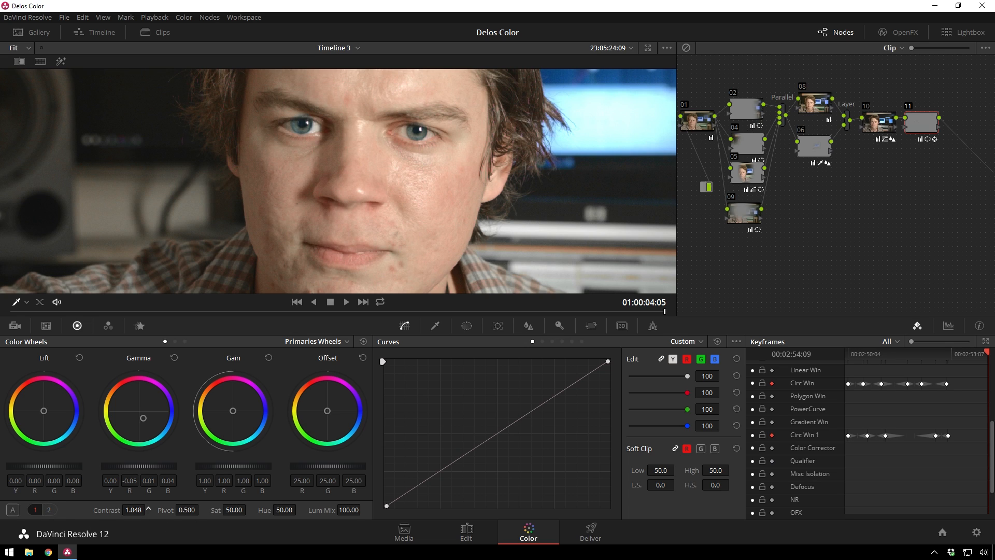
pyautogui.moveTo(134, 510); pyautogui.dragTo(174, 510)
# - Inspect the graded eyes up close at 01:00:04:05, 01:00:02:19 and 01:00:03:13
pyautogui.scroll(3, 334, 91)
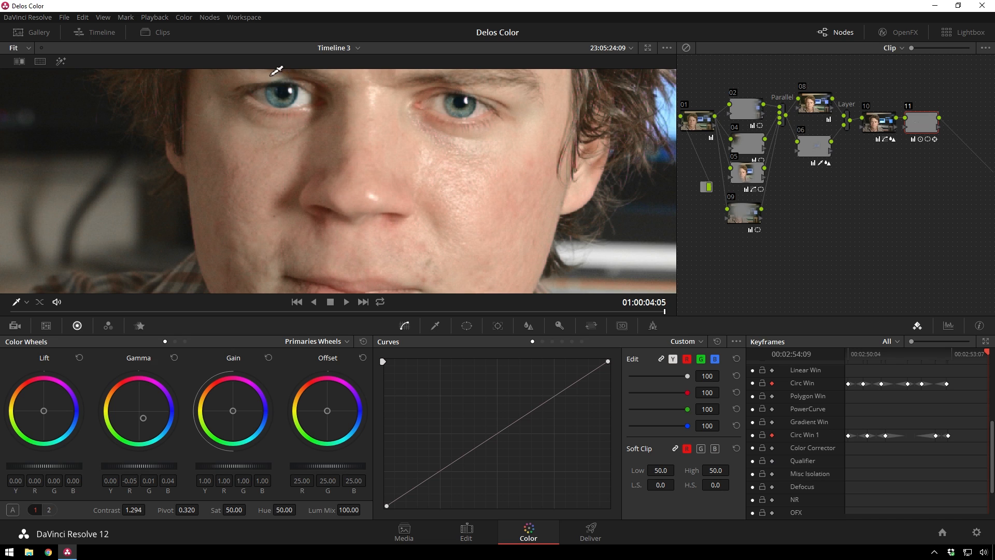
pyautogui.click(446, 310)
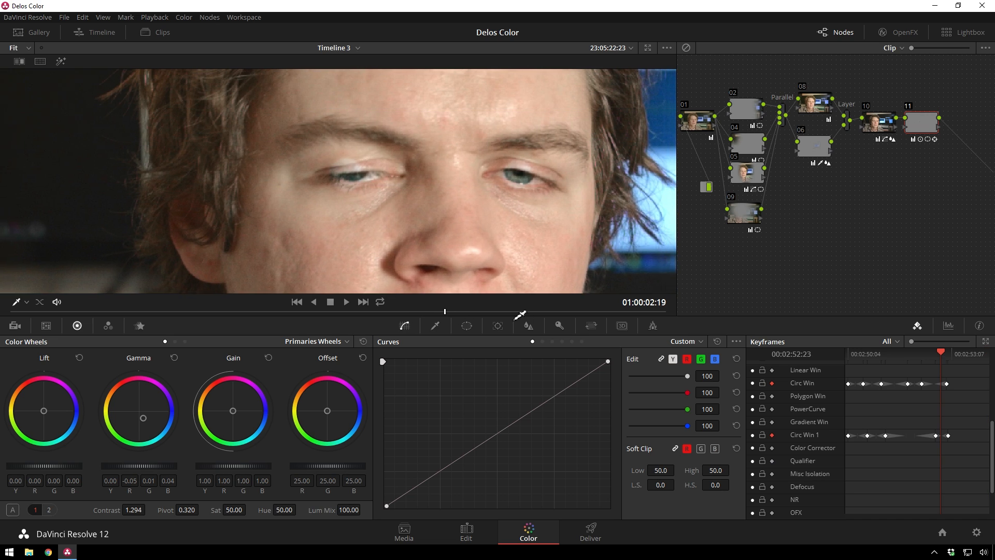
pyautogui.scroll(-4, 488, 201)
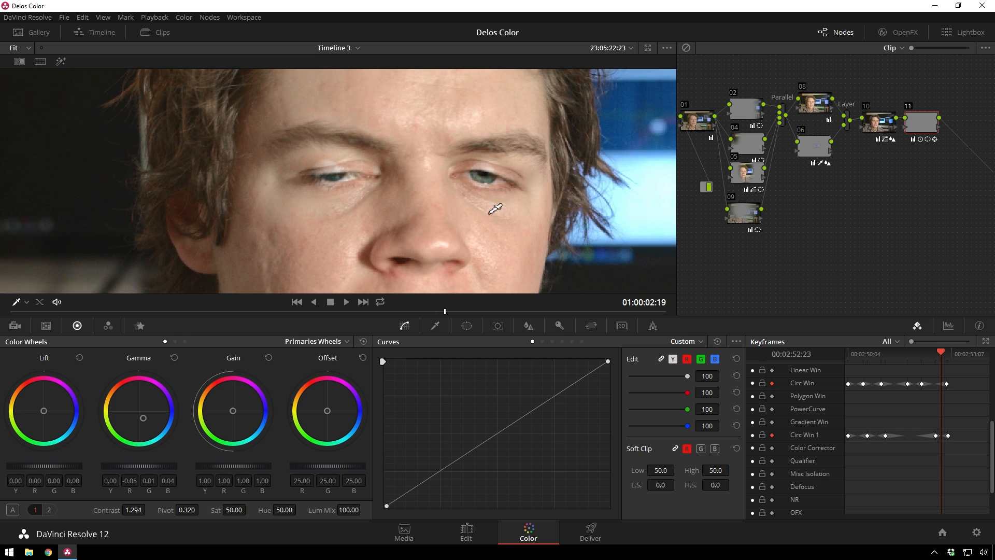
pyautogui.moveTo(467, 242); pyautogui.dragTo(426, 175)
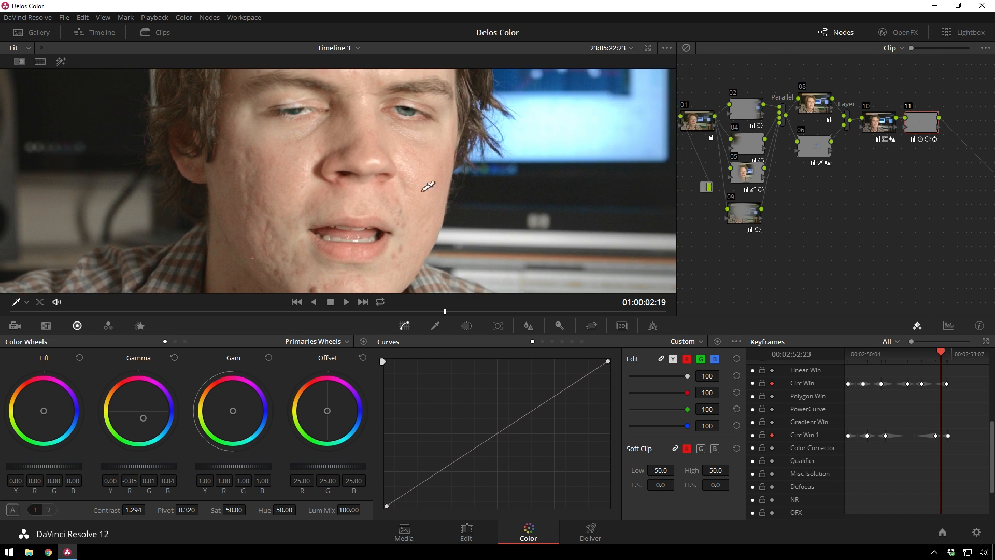
pyautogui.moveTo(468, 311); pyautogui.dragTo(561, 311)
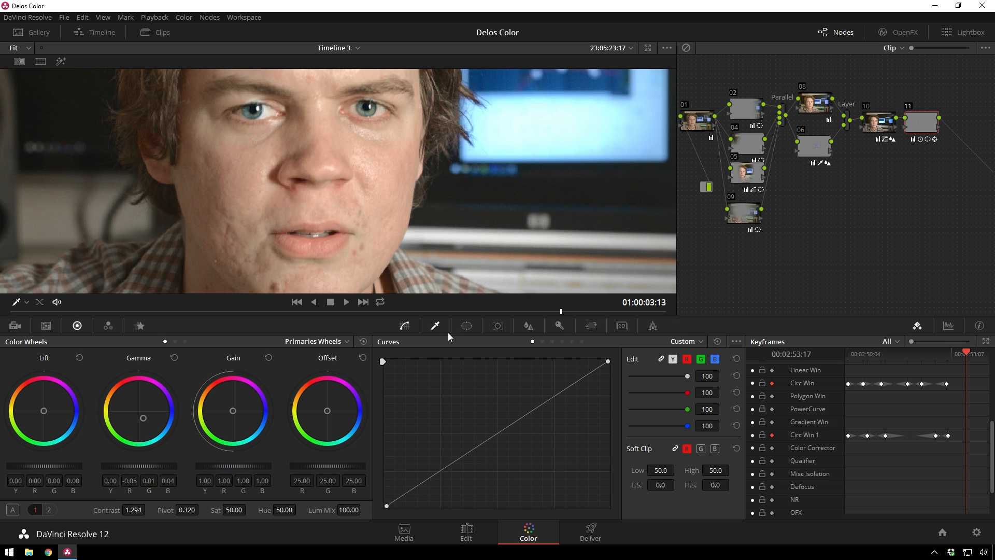
# - Highlight the isolated eyes for HSL qualification on node 11 and reset all of its primaries wheels
pyautogui.click(436, 326)
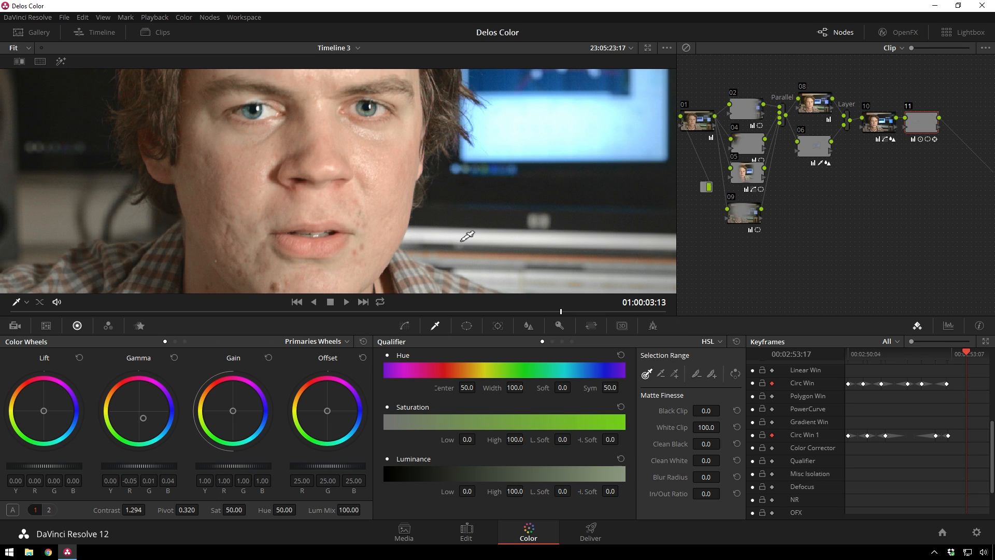
pyautogui.hotkey('shift', 'h')
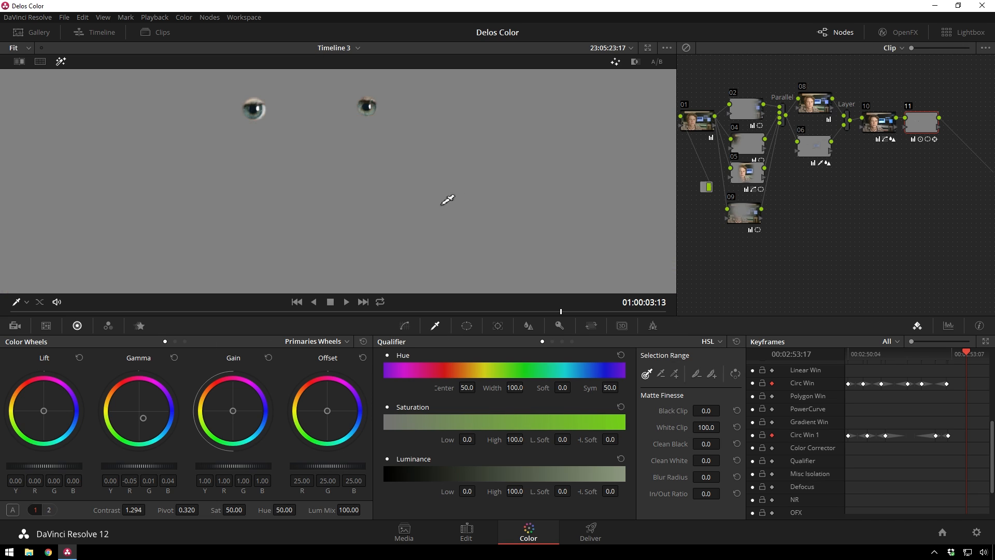
pyautogui.click(257, 117)
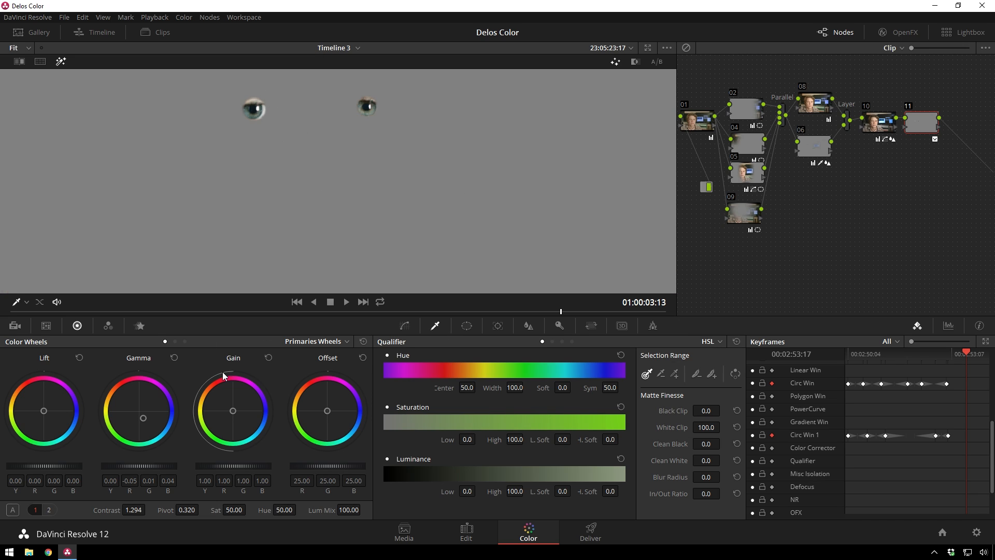
pyautogui.click(365, 343)
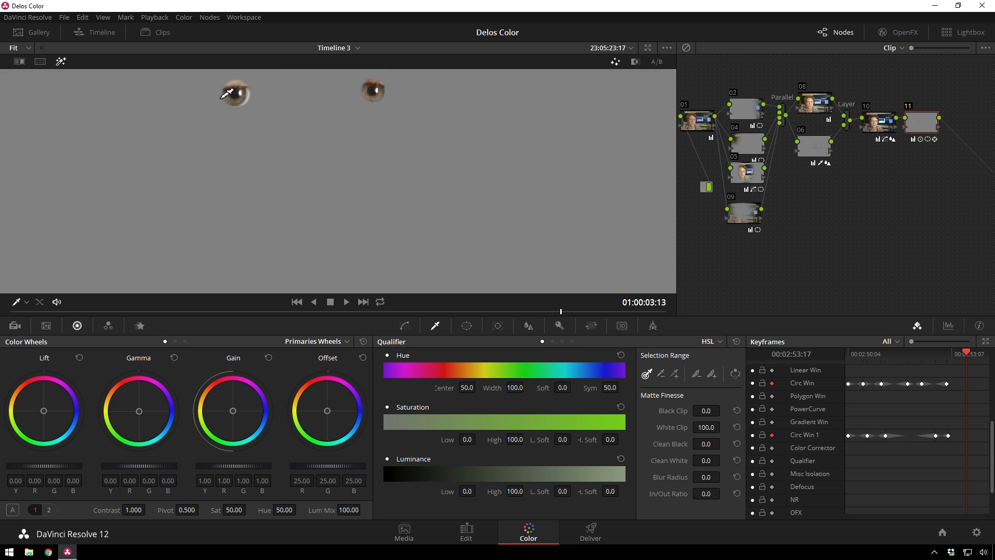
# - Sample the eye with the HSL qualifier and set the hue range to centre 47.1 and width 16.1
pyautogui.moveTo(227, 93); pyautogui.dragTo(246, 97)
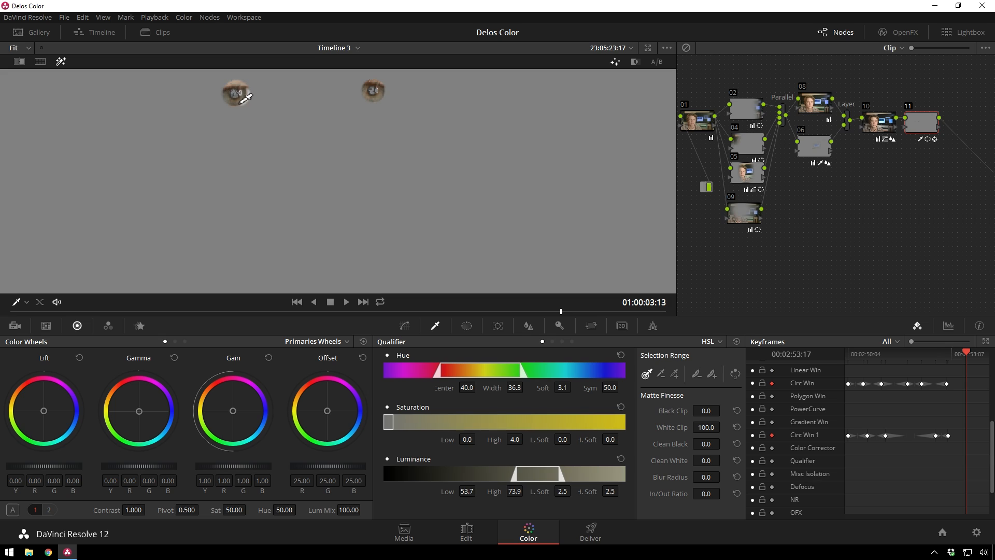
pyautogui.click(246, 98)
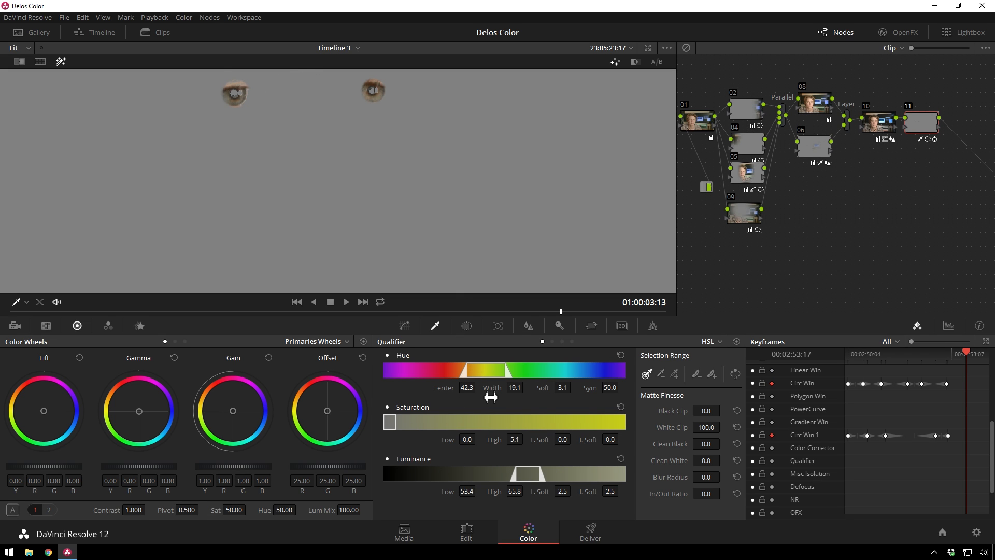
pyautogui.moveTo(446, 395); pyautogui.dragTo(479, 386)
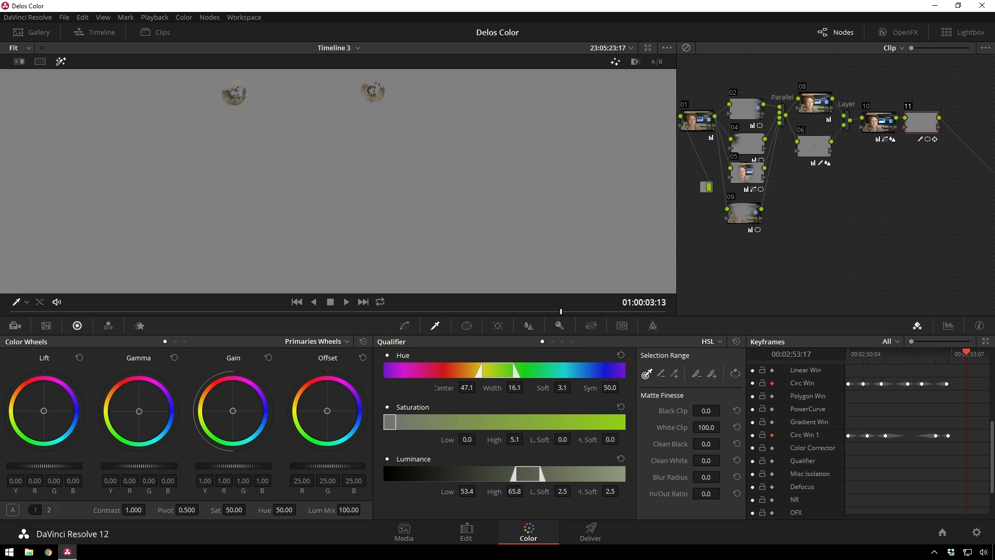
# - Set the qualifier's luminance range to 30.9–66.1 and refine the matte with clean black 2.7 and blur radius 19.9
pyautogui.moveTo(468, 440)
pyautogui.mouseDown()
pyautogui.moveTo(478, 440)
pyautogui.moveTo(465, 440)
pyautogui.mouseUp()
pyautogui.moveTo(455, 493); pyautogui.dragTo(535, 490)
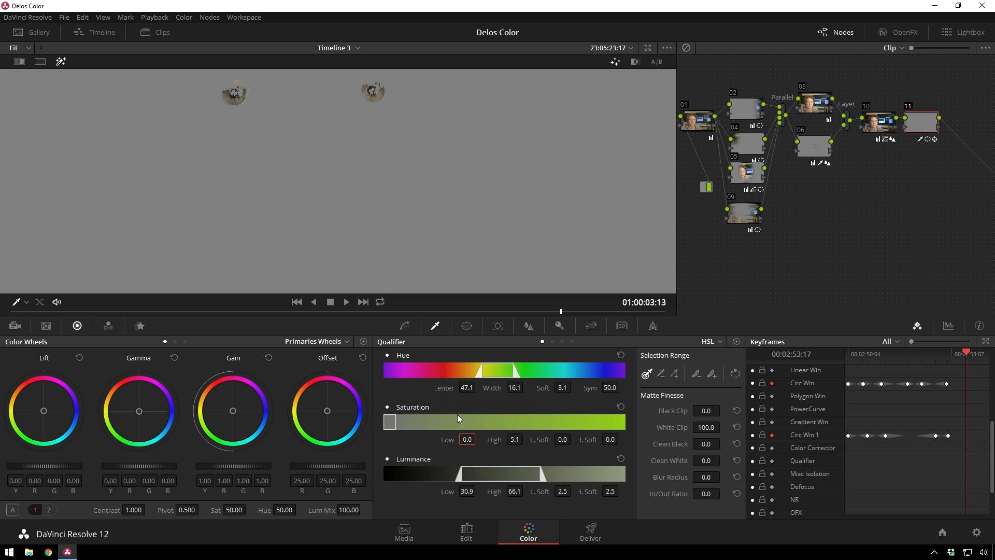
pyautogui.moveTo(706, 477); pyautogui.dragTo(723, 442)
pyautogui.hotkey('shift', 'h')
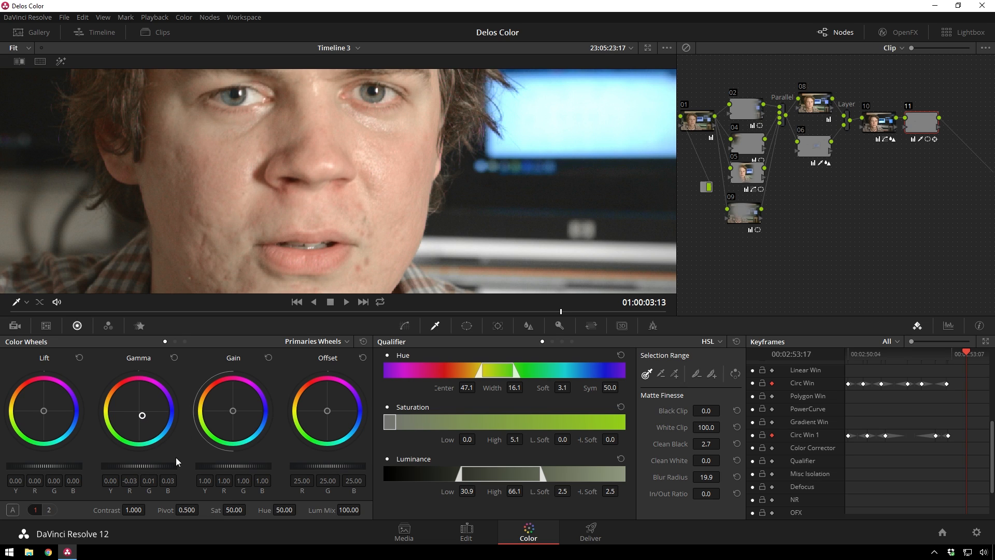
# - Push the eyes' gamma toward blue (red -0.04, green 0.01, blue 0.05) and set contrast to 1.298 with pivot 0.344
pyautogui.moveTo(189, 467); pyautogui.dragTo(182, 459)
pyautogui.moveTo(165, 513); pyautogui.dragTo(104, 513)
pyautogui.scroll(-5, 363, 207)
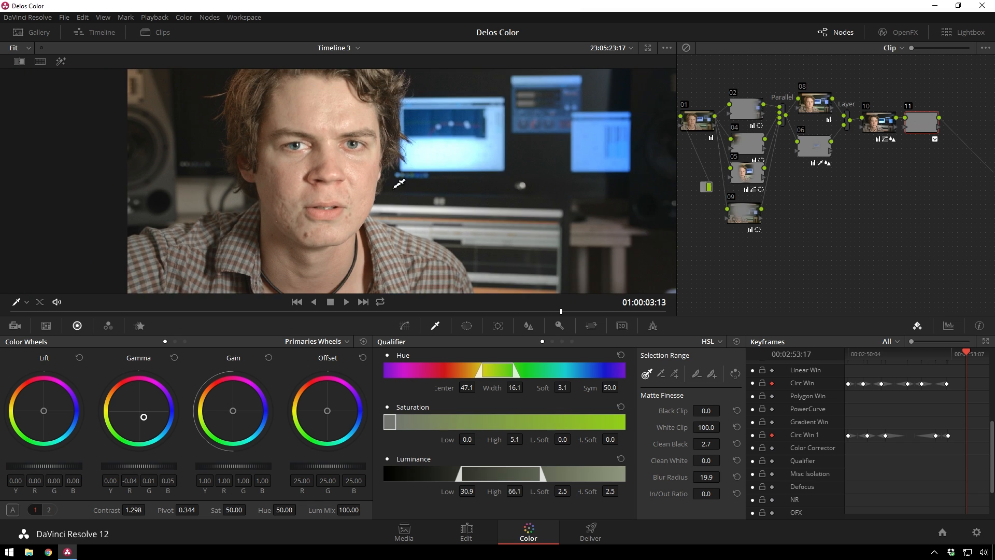
pyautogui.scroll(-3, 396, 187)
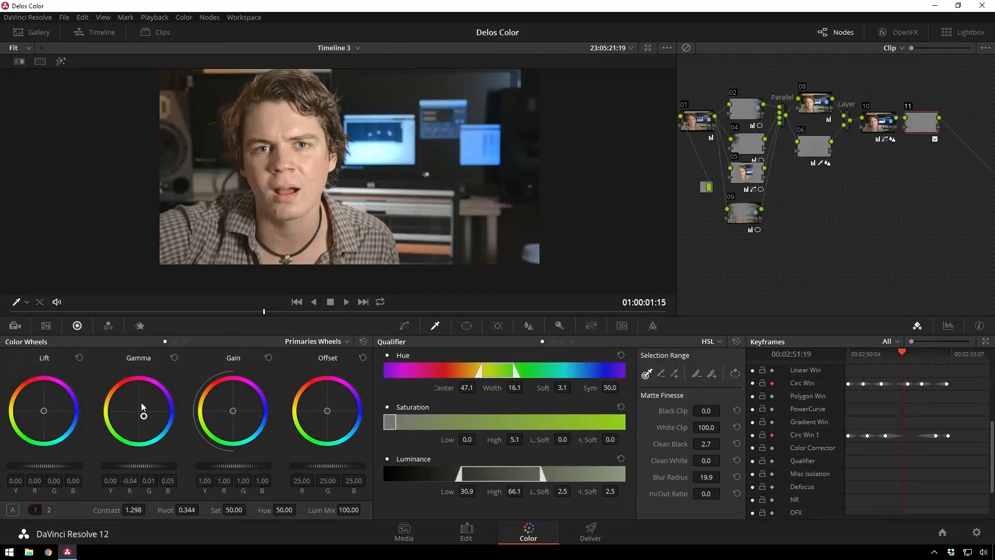
# - Try a magenta eye tint with gamma red 0.06, green -0.02, blue 0.06, and play back the clip
pyautogui.moveTo(141, 402); pyautogui.dragTo(155, 277)
pyautogui.press('space')
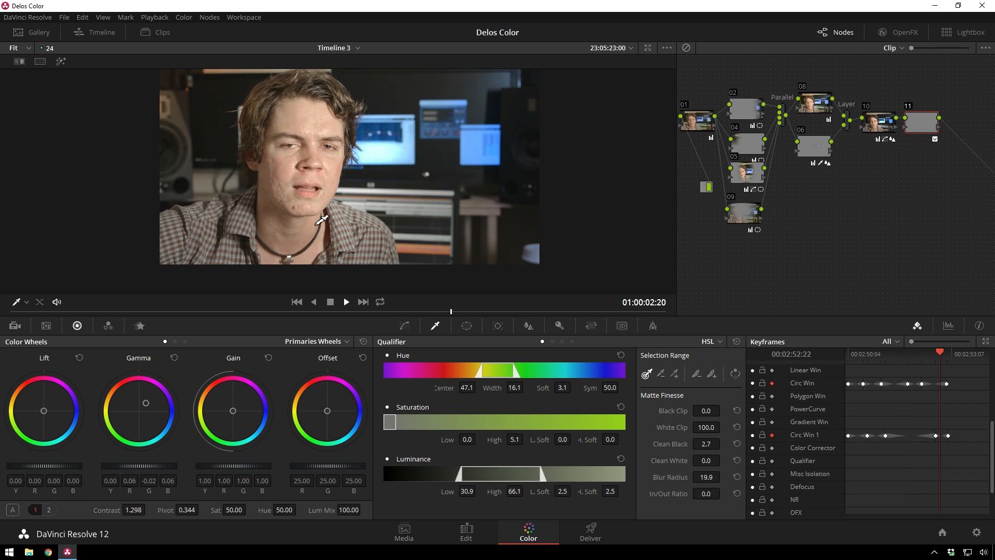
pyautogui.press('space')
# - Try a green eye tint, replace it with an orange one at gamma red 0.09, green -0.01, blue -0.09, and play it back
pyautogui.moveTo(137, 424); pyautogui.dragTo(24, 557)
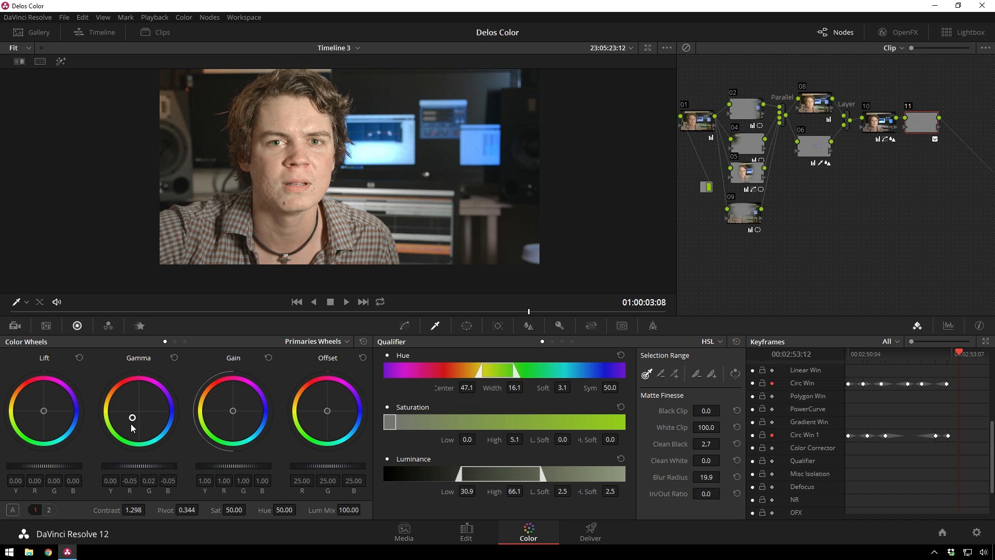
pyautogui.moveTo(134, 425); pyautogui.dragTo(119, 238)
pyautogui.press('space')
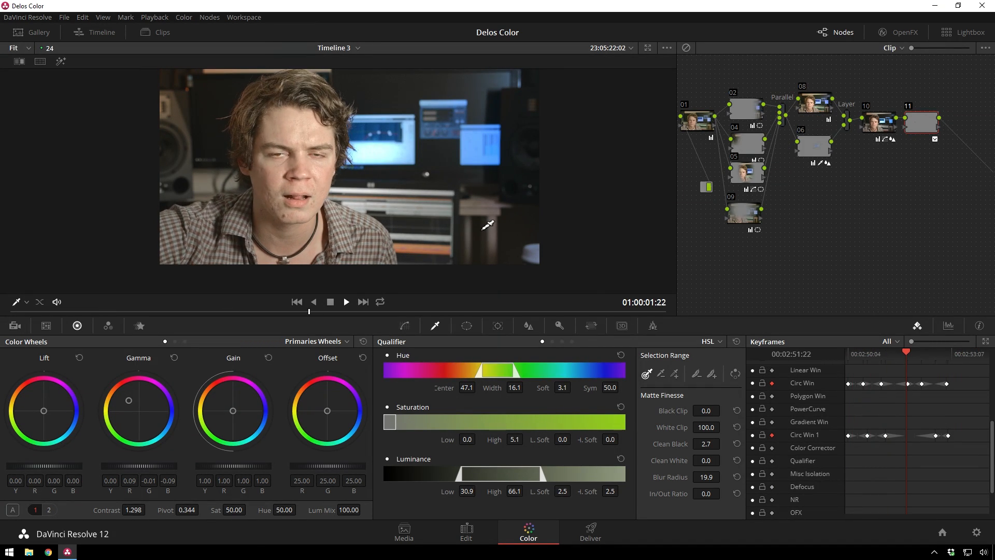
pyautogui.press('space')
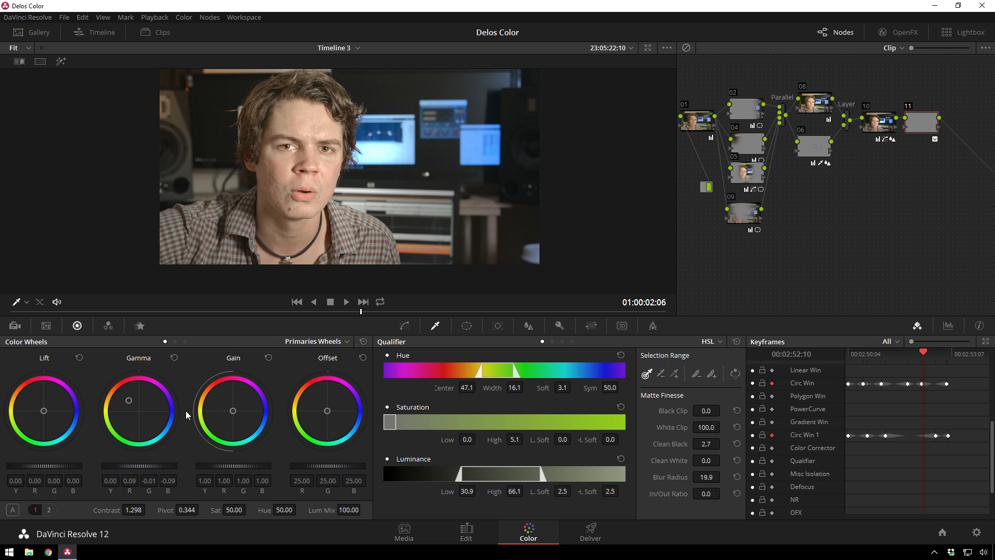
# - Shift the eyes' gamma back to blue at red -0.04, green 0.00, blue 0.10, and play back the clip
pyautogui.moveTo(128, 399); pyautogui.dragTo(146, 420)
pyautogui.press('space')
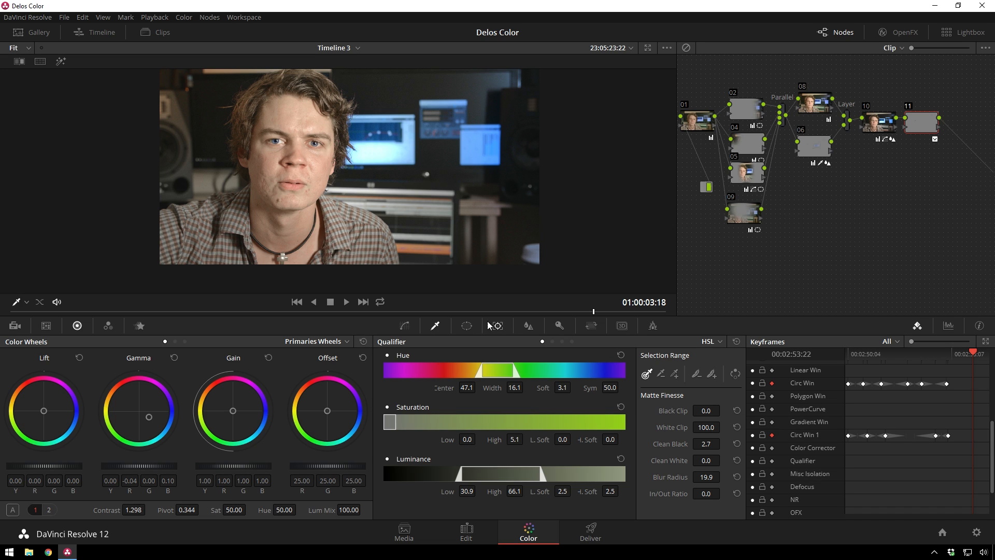
# - Reduce the key output gain of node 11 to 0.773 and compare the eyes up close and in the full frame
pyautogui.click(559, 325)
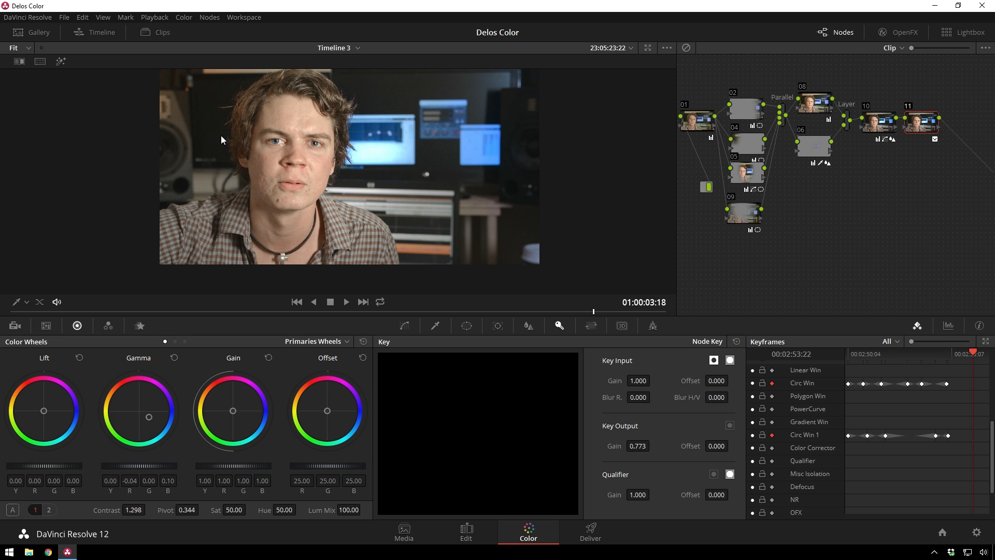
pyautogui.scroll(8, 235, 137)
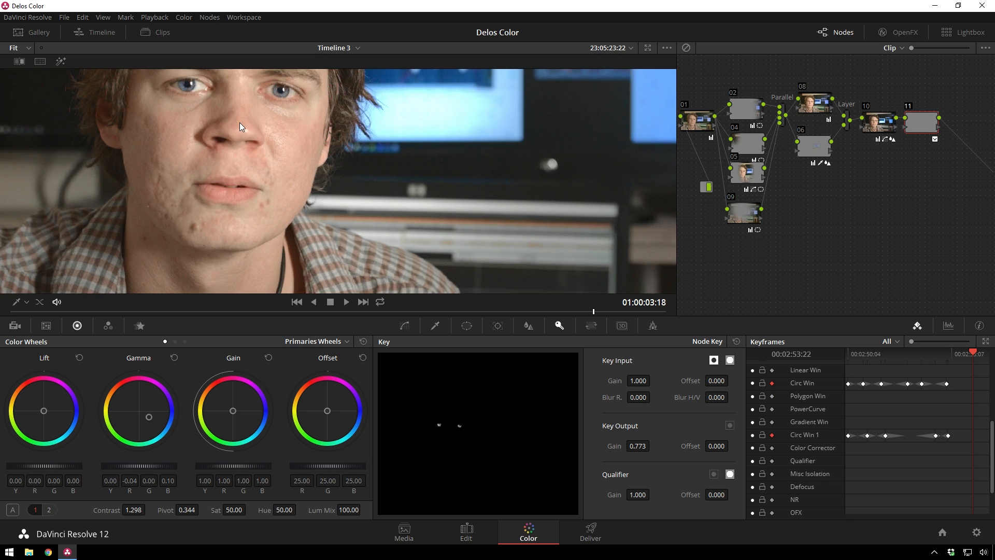
pyautogui.moveTo(265, 131); pyautogui.dragTo(292, 196)
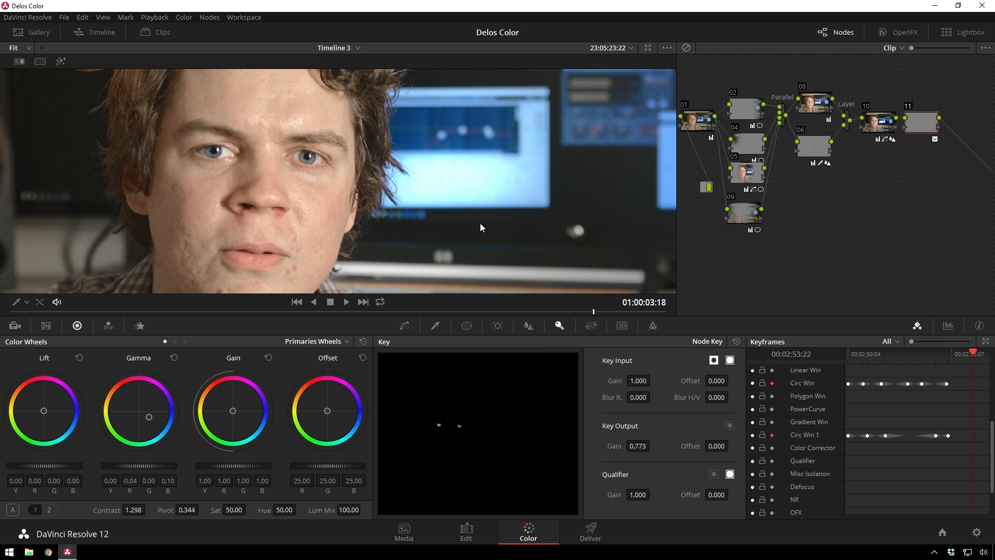
pyautogui.scroll(-10, 452, 201)
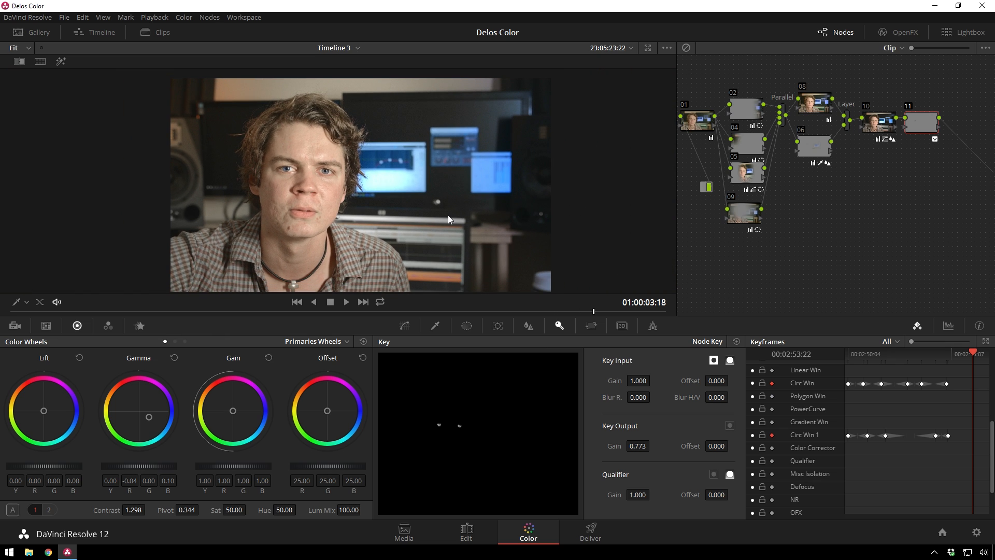
pyautogui.moveTo(448, 215); pyautogui.dragTo(422, 200)
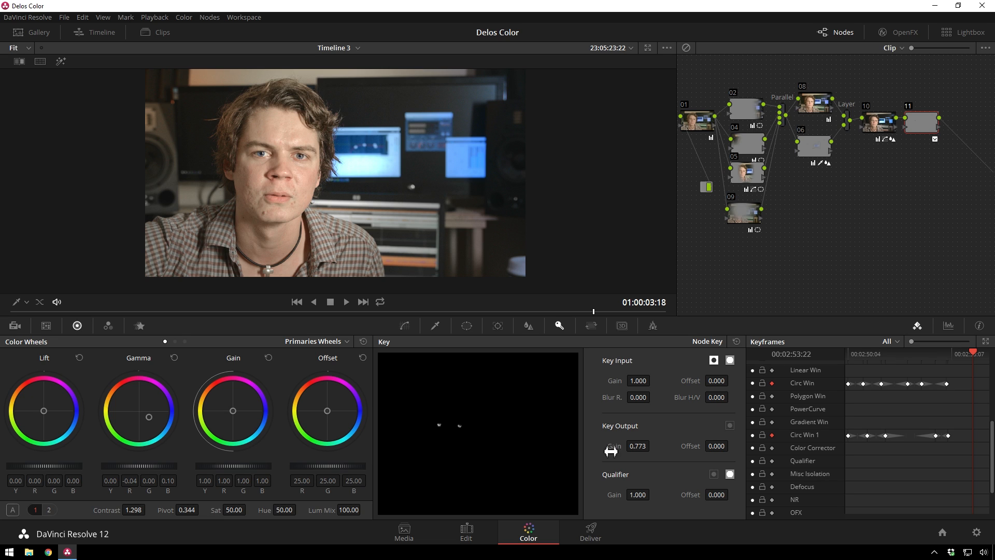
# - Set the key output gain of node 11 to 1 and spread nodes 10 and 11 apart vertically in the node graph
pyautogui.moveTo(611, 449); pyautogui.dragTo(652, 445)
pyautogui.click(637, 447)
pyautogui.write('1')
pyautogui.press('Return')
pyautogui.moveTo(874, 122); pyautogui.dragTo(873, 91)
pyautogui.moveTo(921, 120)
pyautogui.mouseDown()
pyautogui.moveTo(919, 178)
pyautogui.moveTo(917, 138)
pyautogui.mouseUp()
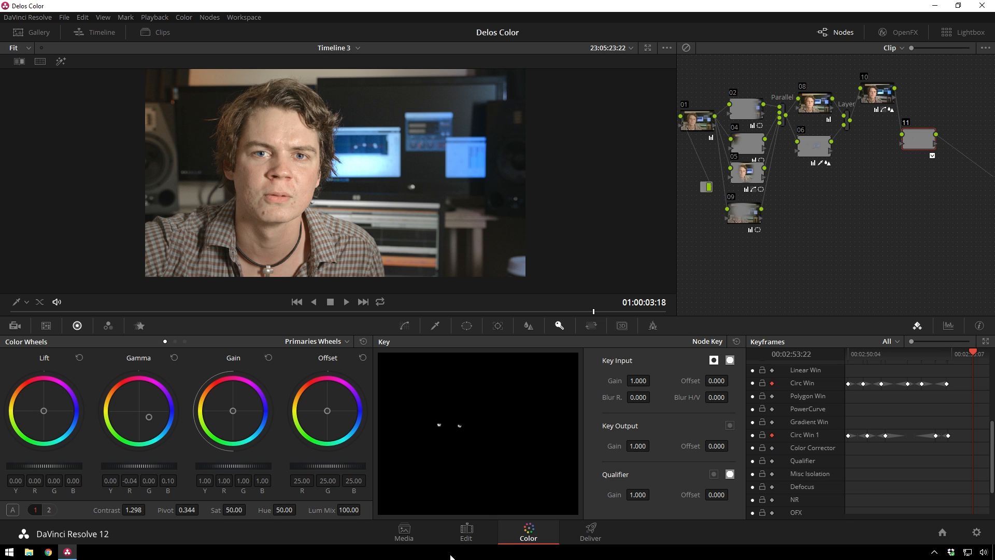
# - Add Snakes On A Rollercoaster.mp4 from media storage to the media pool as a matte and return to the Color page
pyautogui.click(404, 532)
pyautogui.rightClick(346, 136)
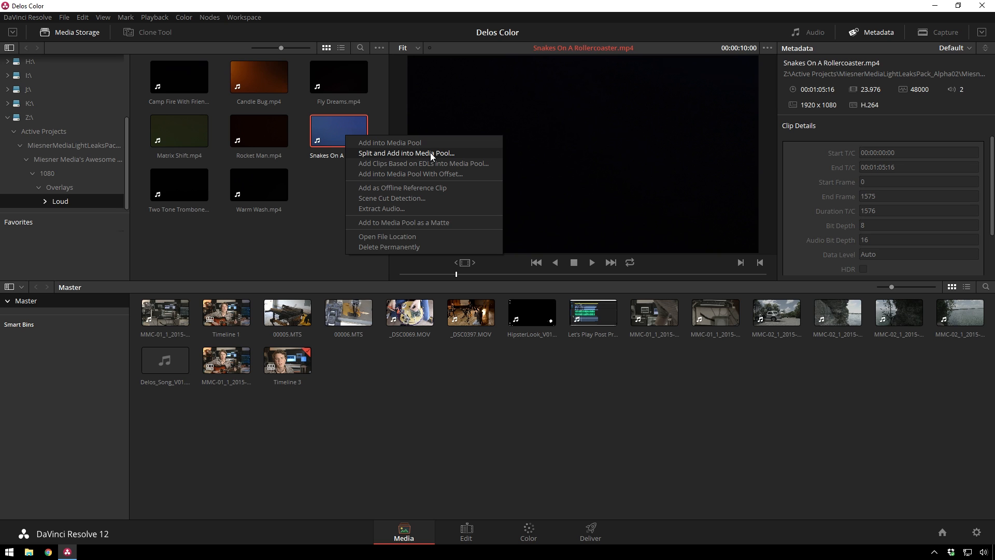
pyautogui.click(415, 223)
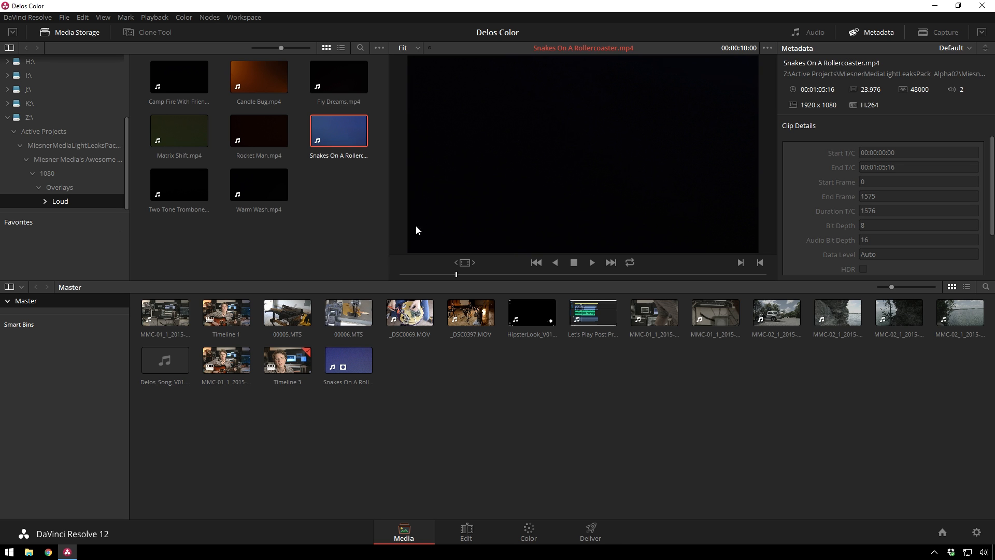
pyautogui.click(591, 534)
pyautogui.click(528, 534)
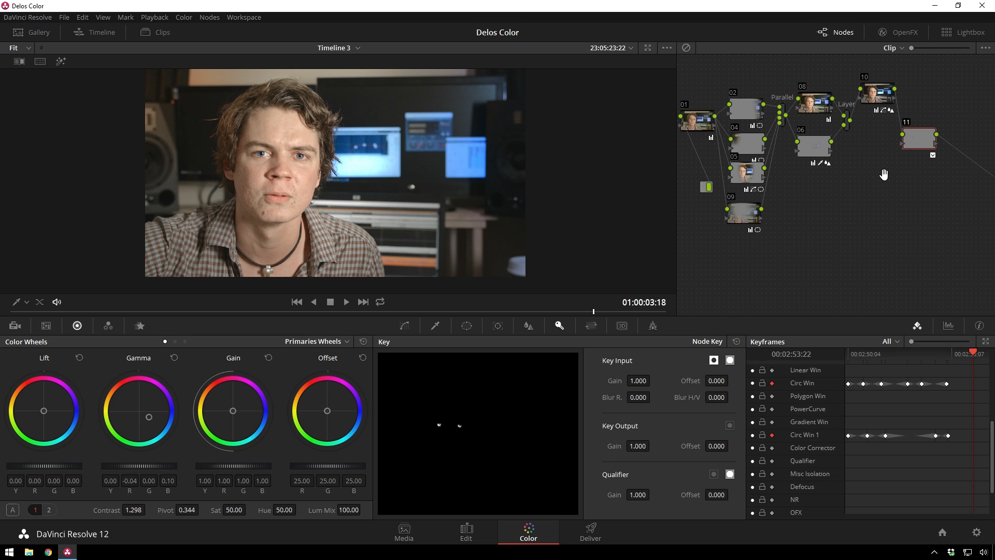
# - Add the light-leak clip as an external matte from node 11, unlink it from that node's key input, and place it below
pyautogui.rightClick(919, 141)
pyautogui.moveTo(934, 284)
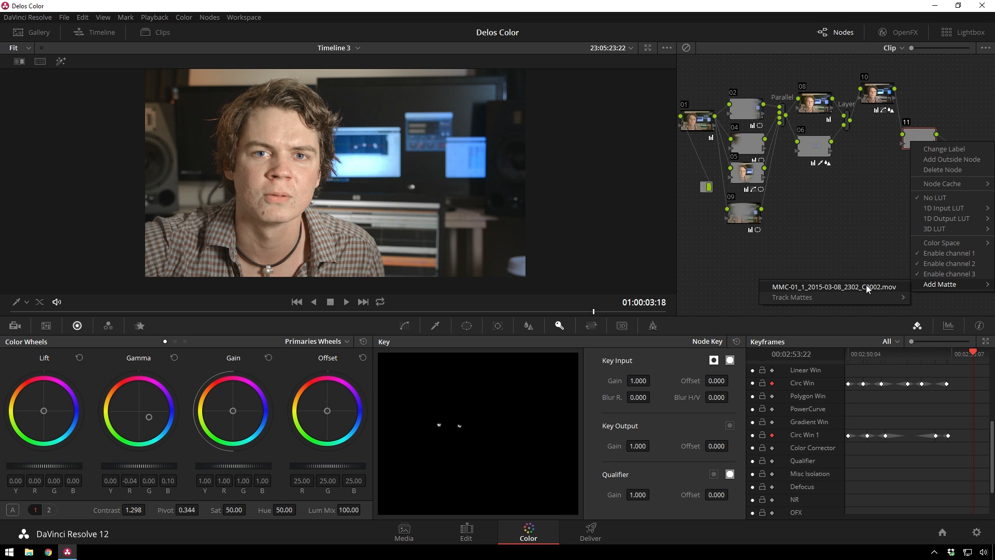
pyautogui.click(748, 295)
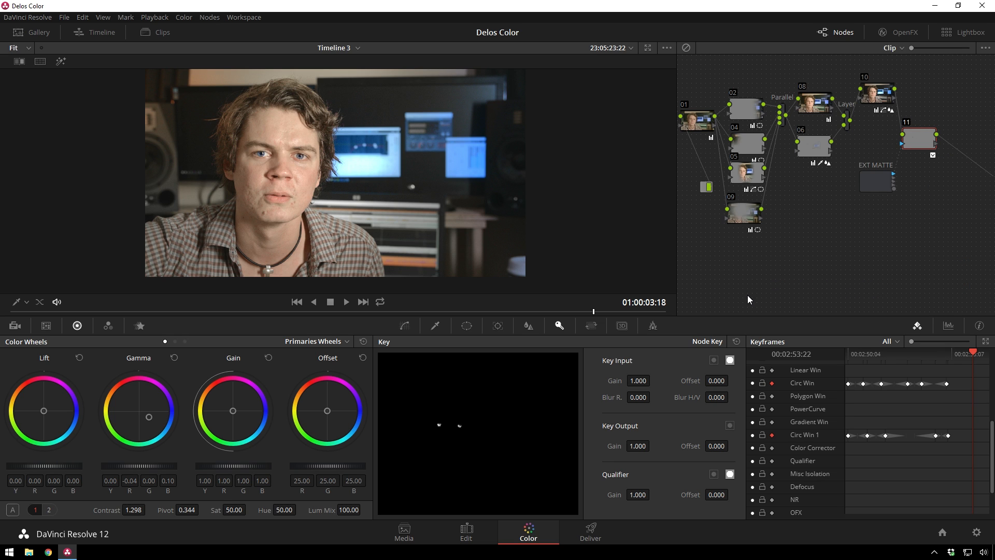
pyautogui.click(901, 155)
pyautogui.moveTo(911, 222); pyautogui.dragTo(792, 220)
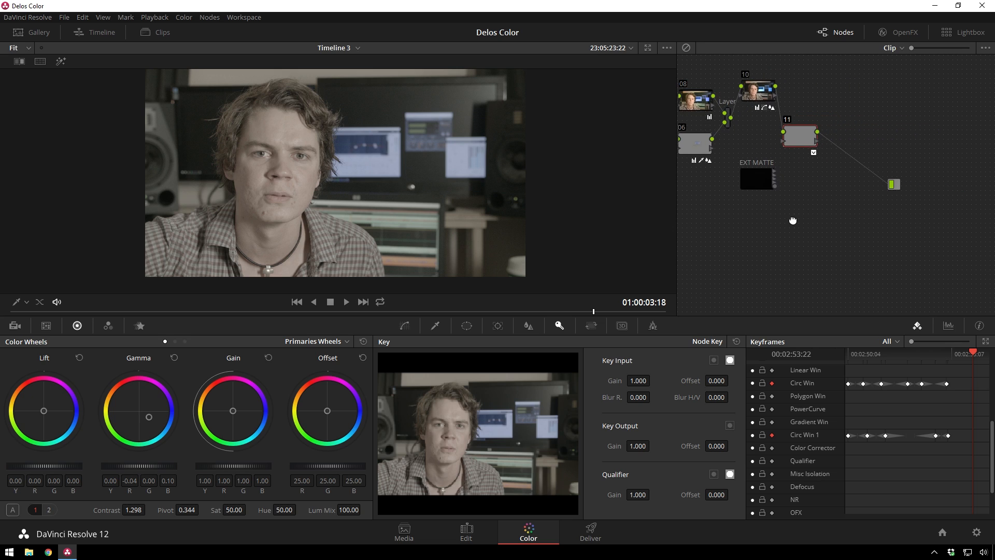
pyautogui.moveTo(790, 136); pyautogui.dragTo(781, 136)
pyautogui.moveTo(758, 179); pyautogui.dragTo(793, 199)
# - Add a layer mixer node and insert it on the link between node 11 and the graph output
pyautogui.rightClick(828, 172)
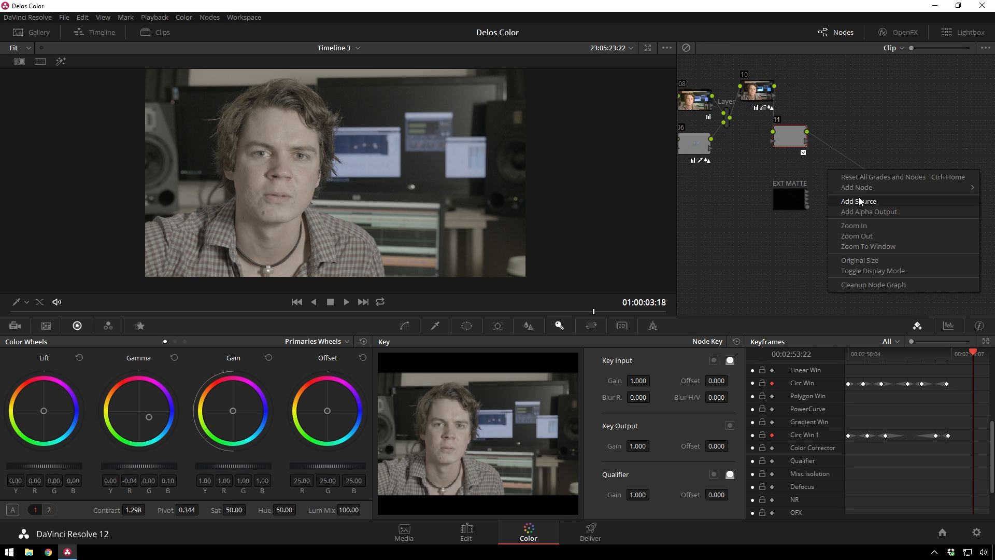
pyautogui.moveTo(854, 186)
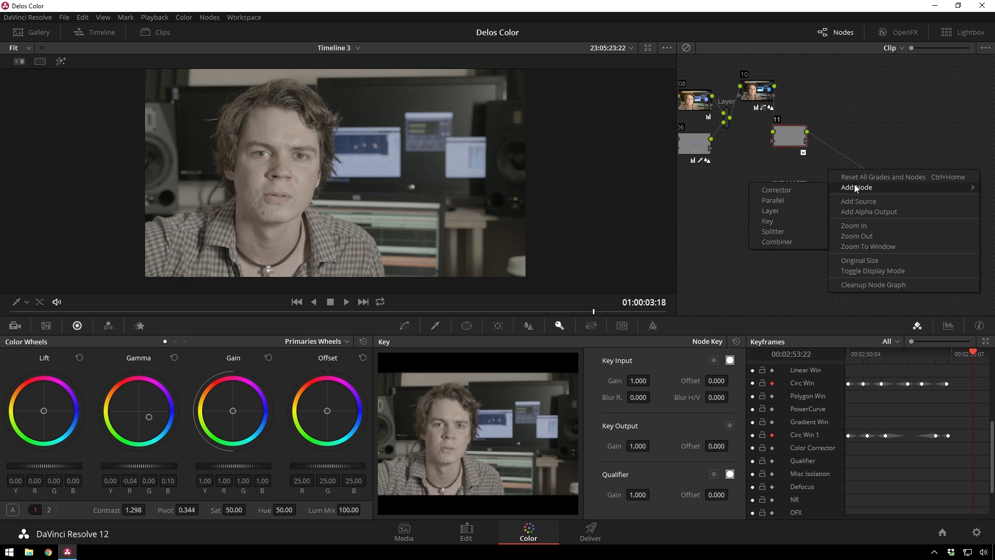
pyautogui.click(781, 211)
pyautogui.rightClick(826, 175)
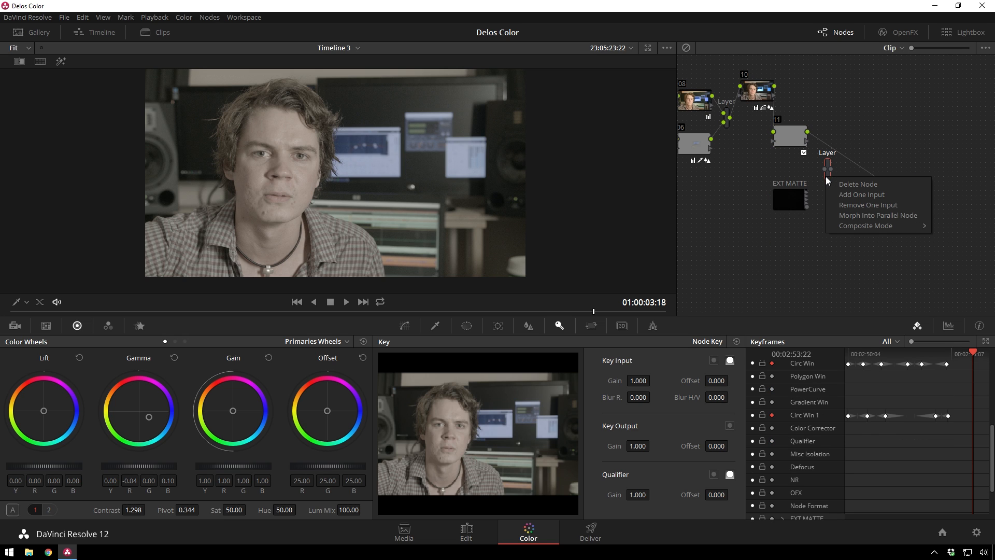
pyautogui.click(850, 198)
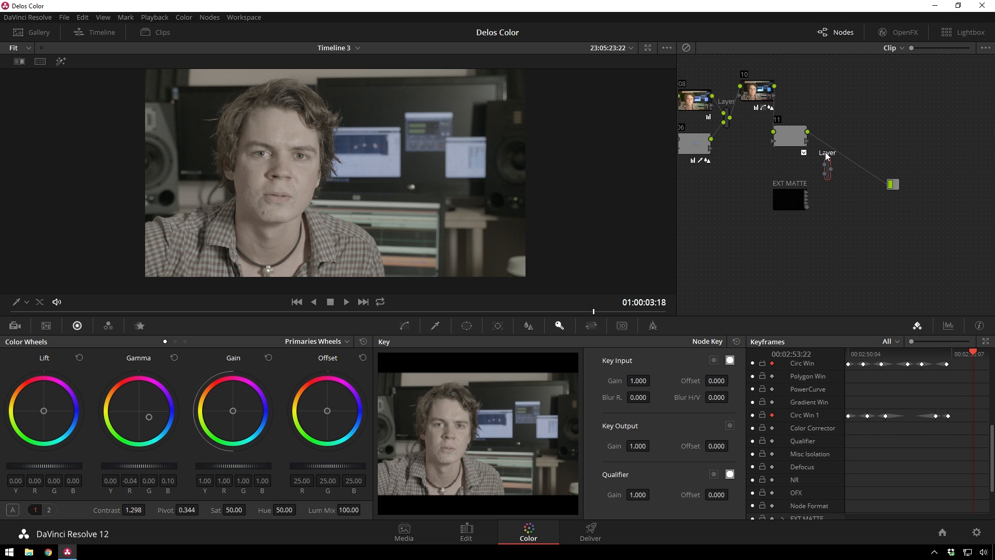
pyautogui.moveTo(834, 147); pyautogui.dragTo(835, 149)
# - Add a corrector node beside the external matte and feed the matte's picture output into it
pyautogui.rightClick(821, 191)
pyautogui.moveTo(846, 209)
pyautogui.click(789, 210)
pyautogui.click(791, 197)
pyautogui.hotkey('alt', 's')
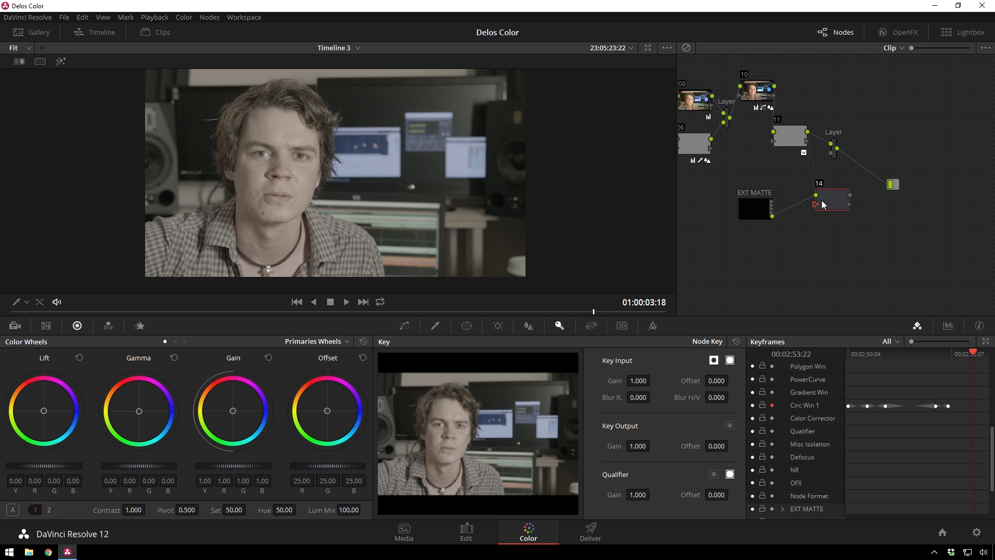
# - Connect node 14 to the layer mixer's second input with node 11's key feeding it, and toggle node 14's key input inversion
pyautogui.moveTo(850, 196); pyautogui.dragTo(838, 156)
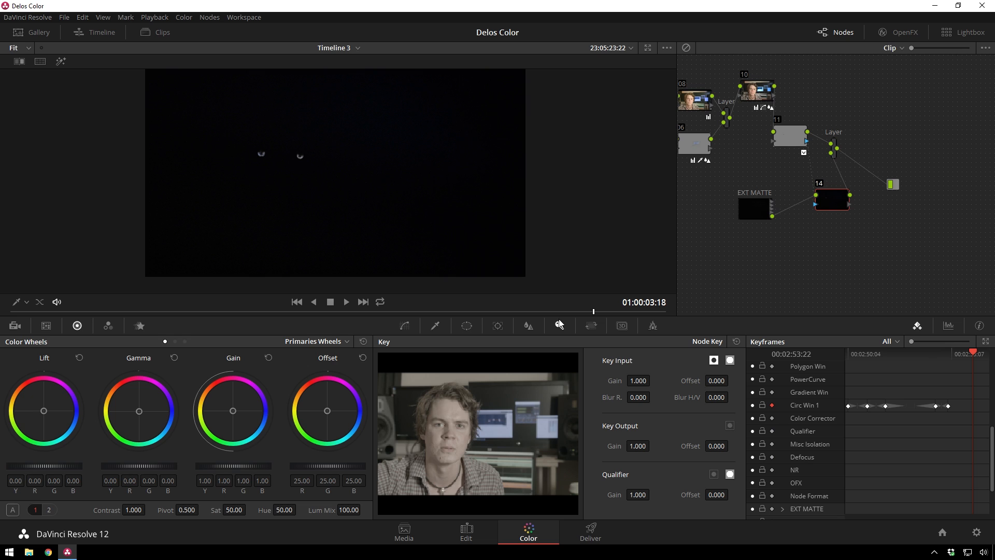
pyautogui.click(715, 359)
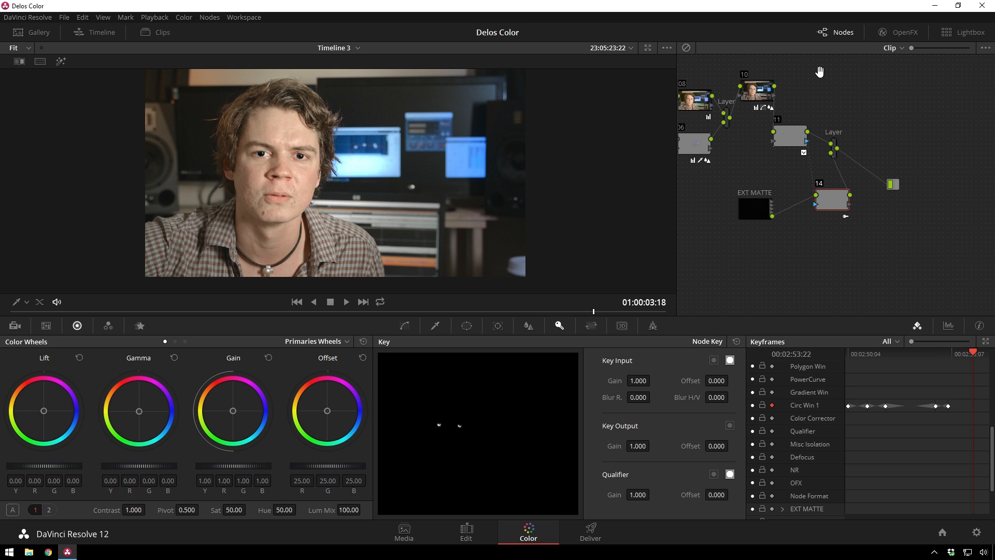
# - Set the new layer mixer's composite mode to Add and play the clip in a loop with a close view of the eyes
pyautogui.rightClick(832, 156)
pyautogui.moveTo(878, 205)
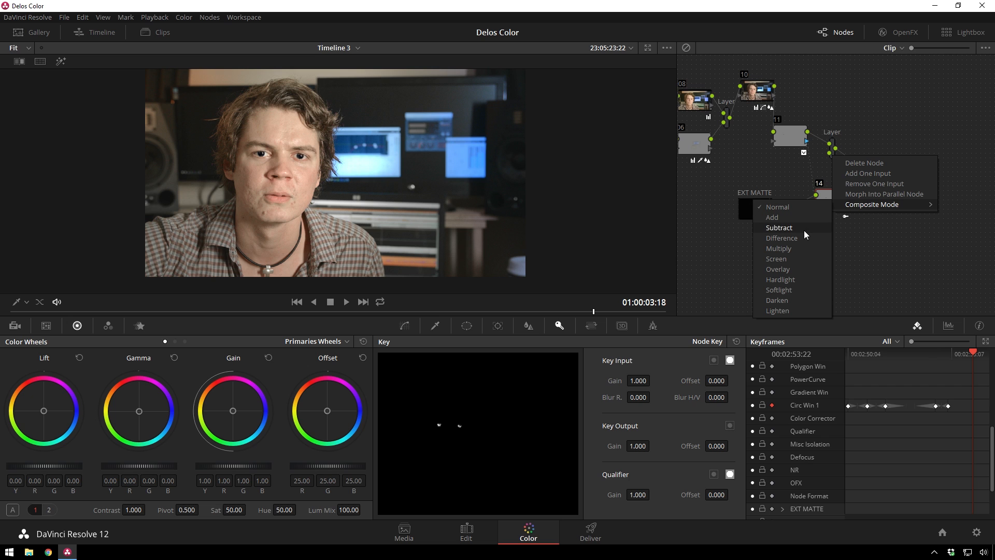
pyautogui.click(780, 222)
pyautogui.scroll(3, 267, 157)
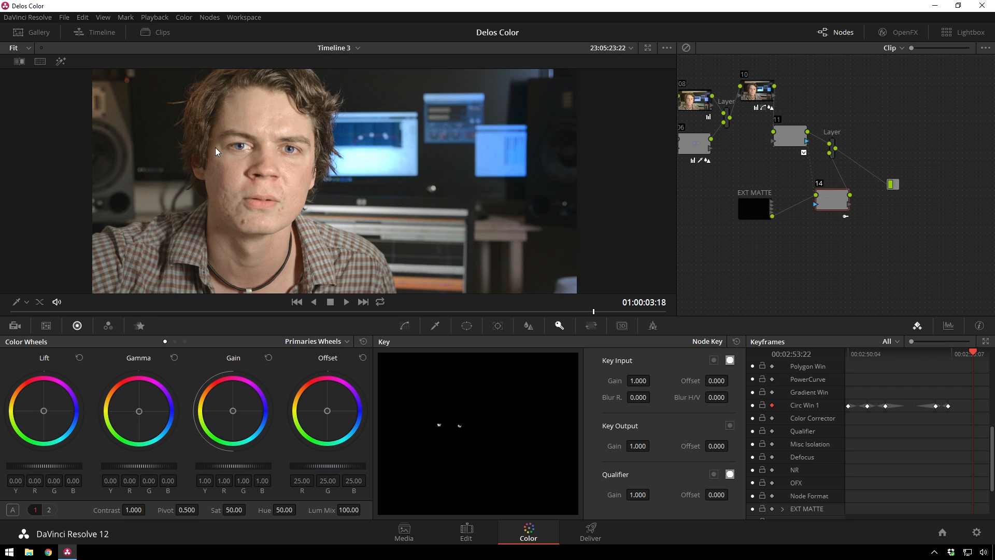
pyautogui.scroll(2, 189, 121)
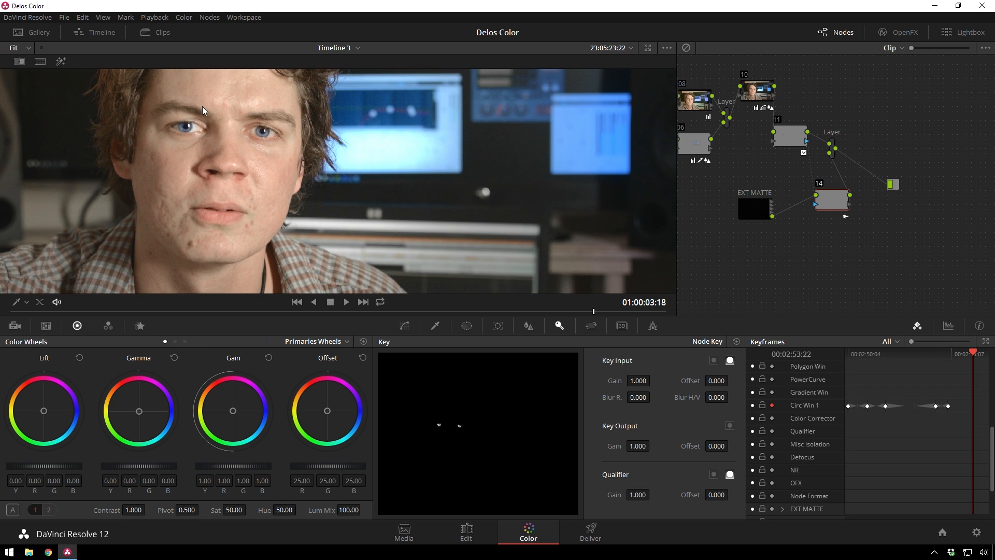
pyautogui.click(383, 303)
pyautogui.press('space')
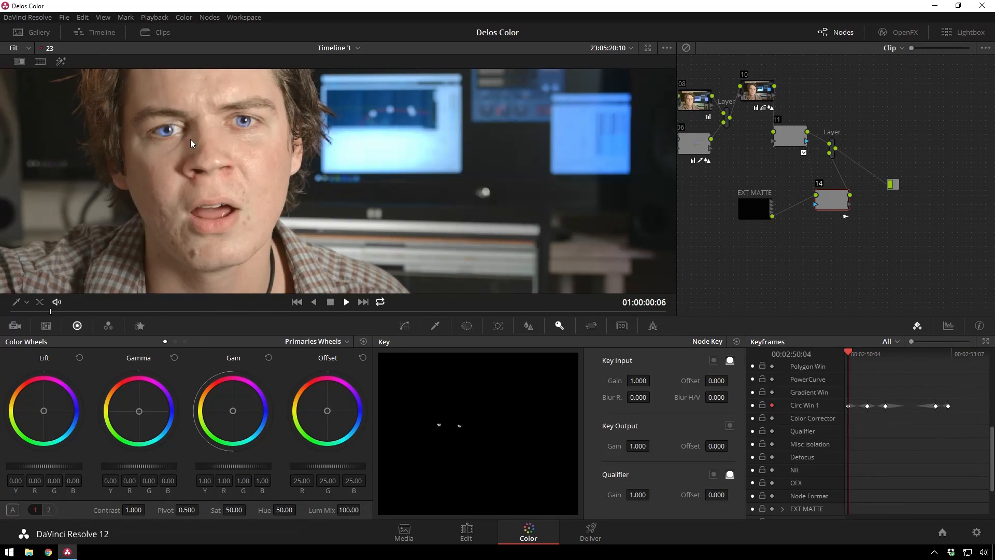
pyautogui.press('space')
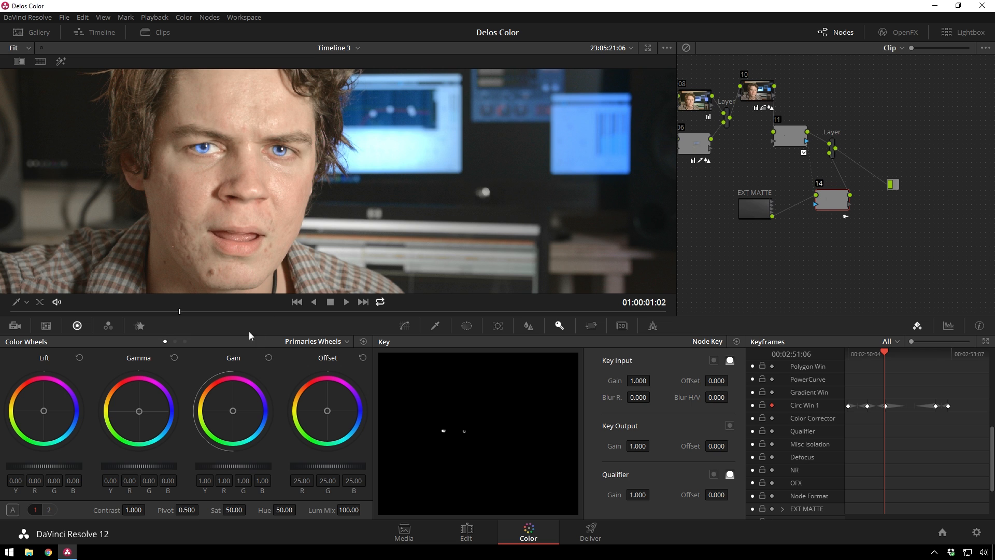
pyautogui.press('space')
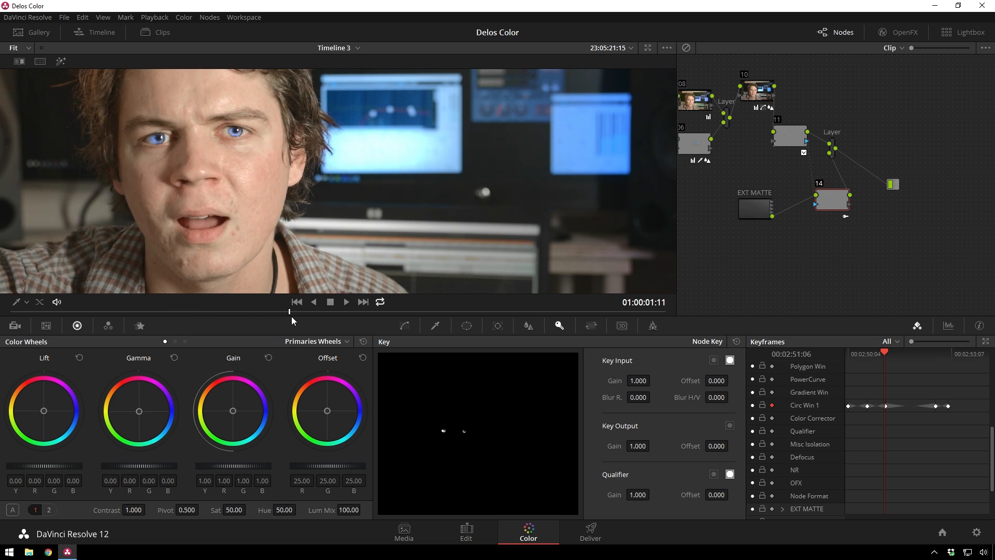
# - Compare the Screen and Overlay composite modes on the layer mixer, ending on Screen, and move node 14 closer to the external matte
pyautogui.rightClick(833, 149)
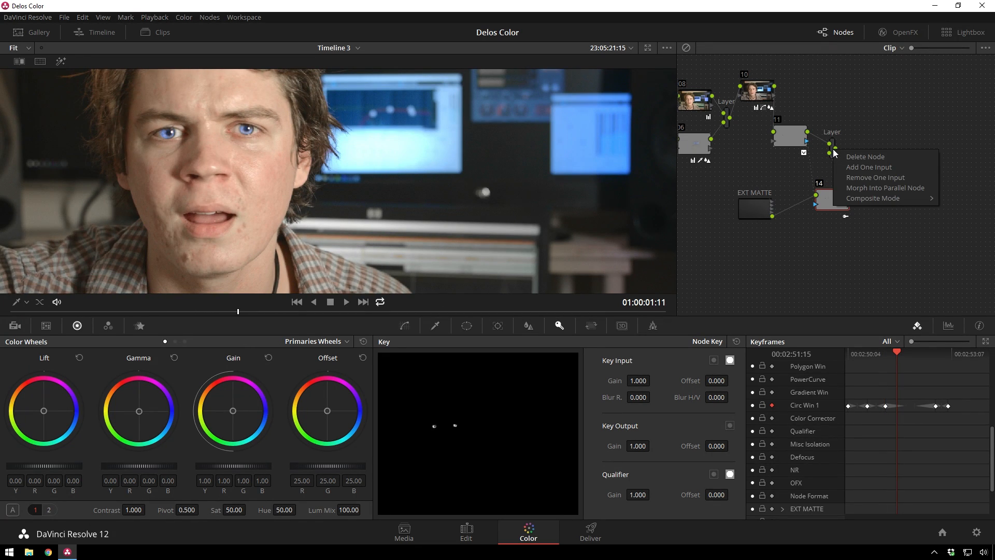
pyautogui.moveTo(876, 198)
pyautogui.click(780, 253)
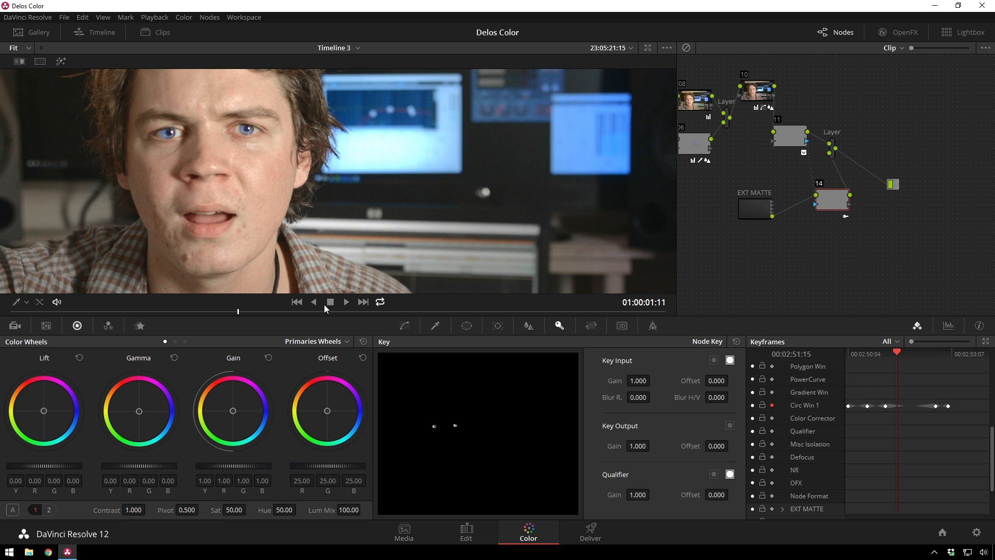
pyautogui.rightClick(833, 149)
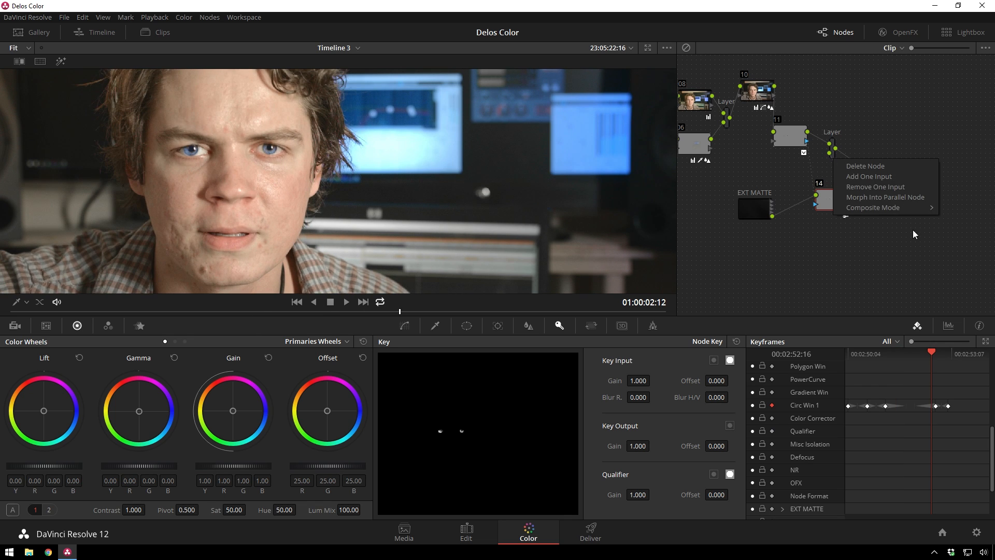
pyautogui.moveTo(876, 194)
pyautogui.click(779, 263)
pyautogui.moveTo(816, 203); pyautogui.dragTo(804, 206)
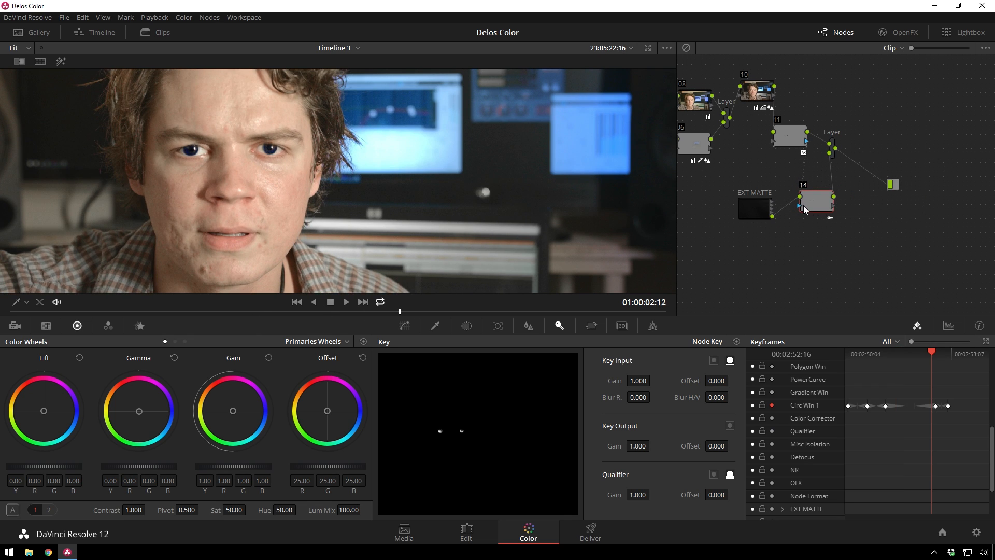
pyautogui.rightClick(834, 154)
pyautogui.click(779, 260)
# - Try the Overlay composite mode on the layer mixer and play back the clip
pyautogui.rightClick(830, 159)
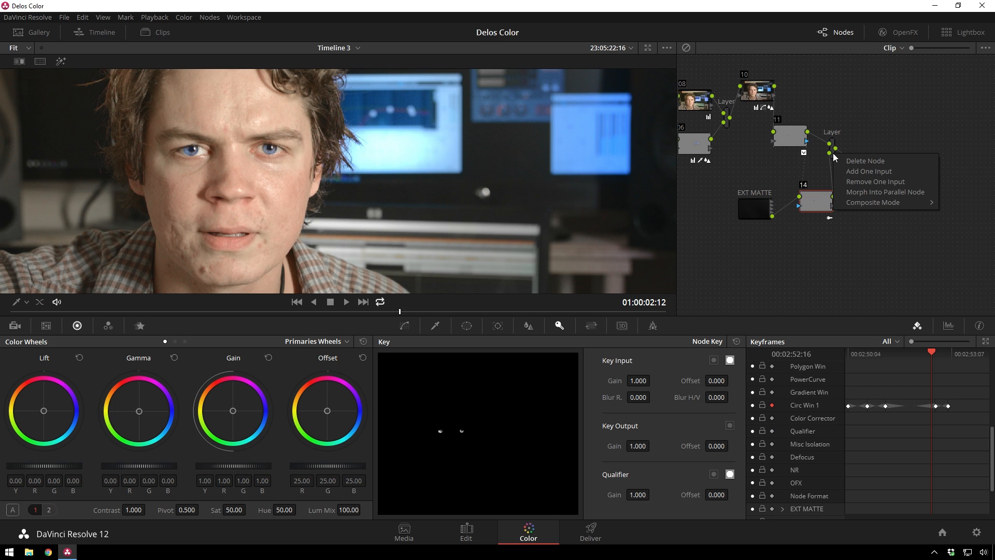
pyautogui.moveTo(840, 204)
pyautogui.click(776, 263)
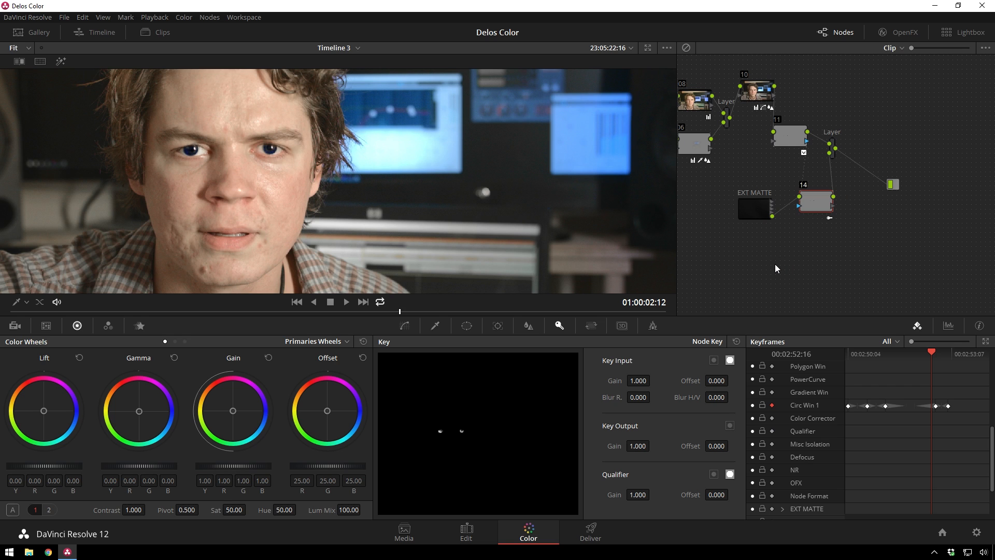
pyautogui.press('space')
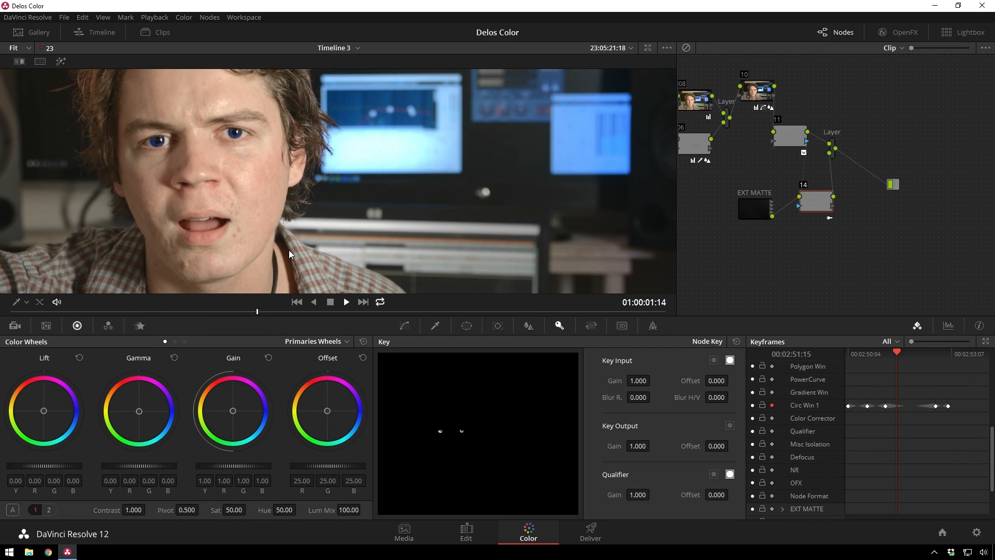
pyautogui.press('space')
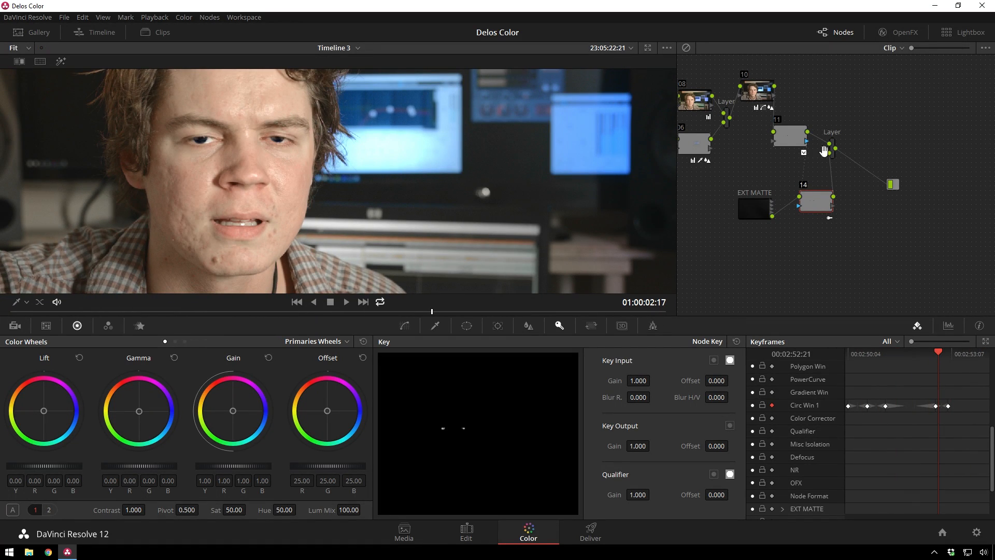
# - Set the layer mixer's composite mode to Screen and play back the clip to check the eyes
pyautogui.rightClick(836, 157)
pyautogui.rightClick(835, 157)
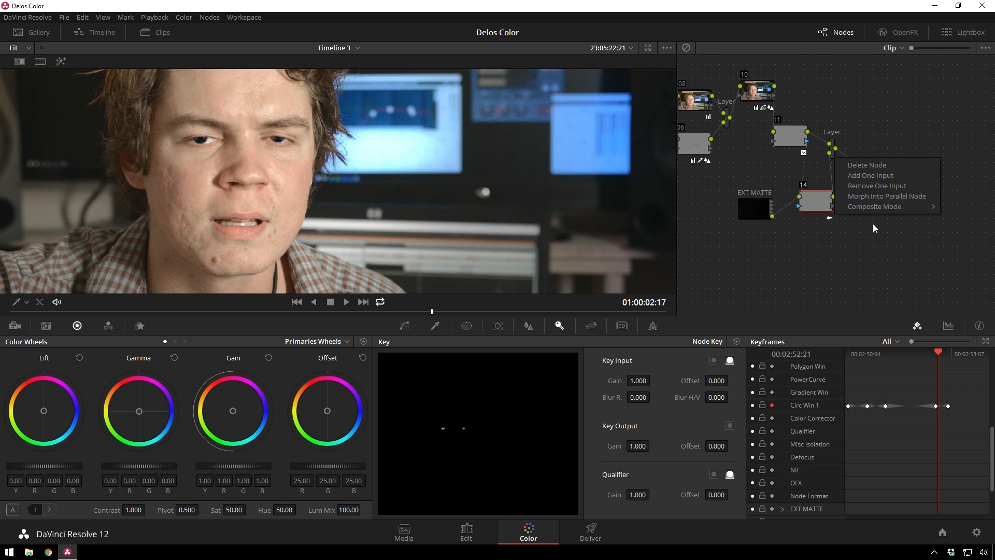
pyautogui.moveTo(873, 208)
pyautogui.click(785, 262)
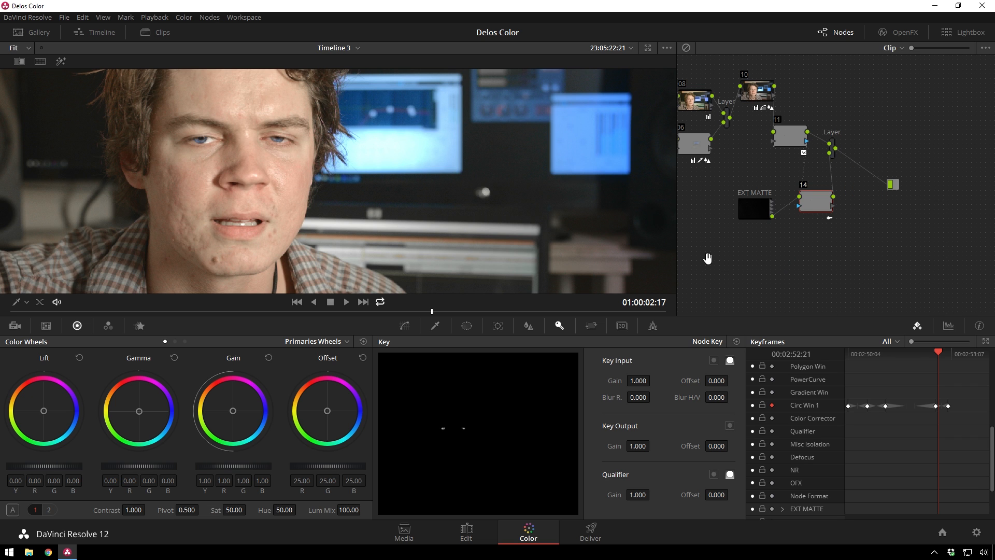
pyautogui.press('space')
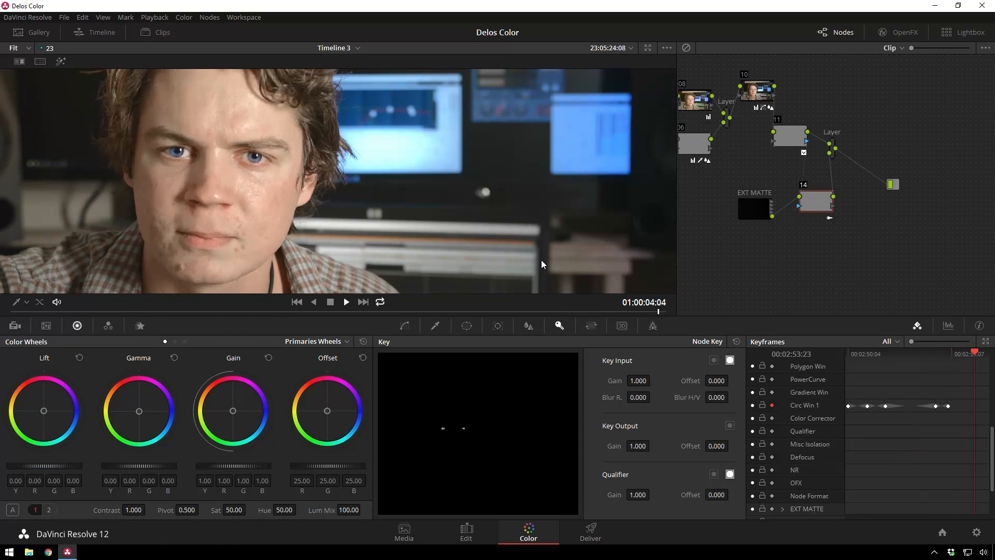
pyautogui.press('space')
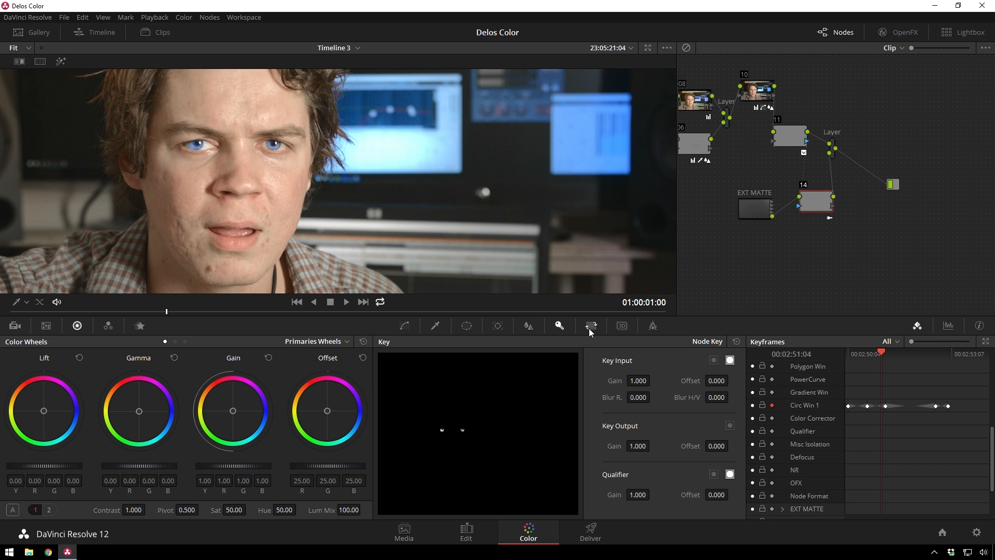
# - Lower node 14's lift to -0.21 and its key output gain to 0.795, then play back the clip
pyautogui.moveTo(49, 467); pyautogui.dragTo(27, 446)
pyautogui.moveTo(47, 465); pyautogui.dragTo(4, 469)
pyautogui.moveTo(616, 458); pyautogui.dragTo(588, 457)
pyautogui.press('space')
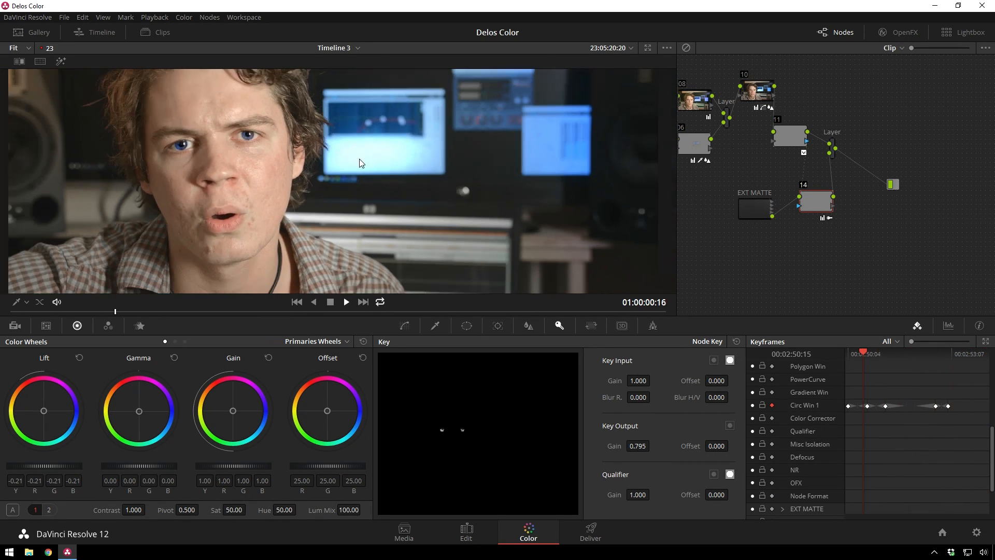
pyautogui.press('space')
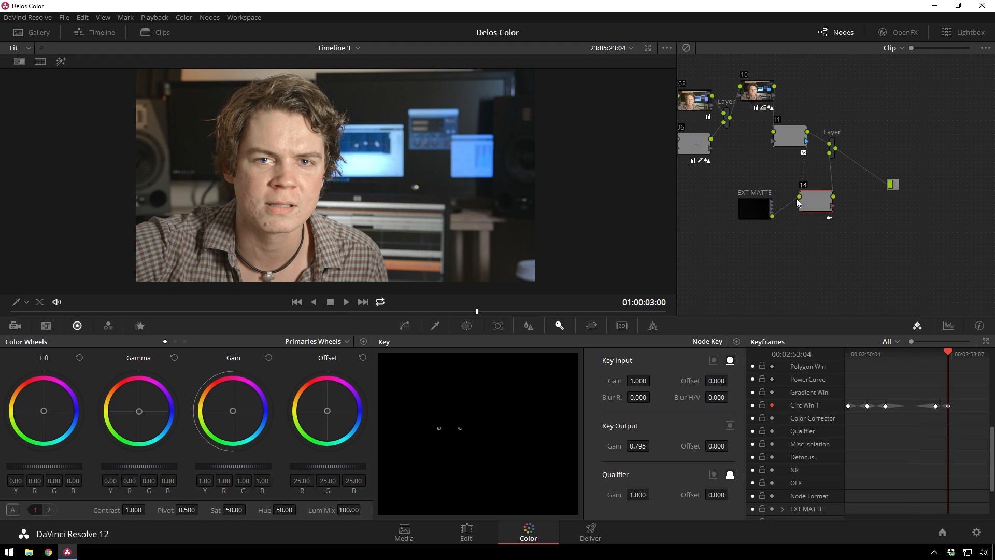
# - Enable Color Corrector keyframing for Corrector 14 at the clip's first frame and set its hue to 46.20
pyautogui.moveTo(858, 356); pyautogui.dragTo(795, 364)
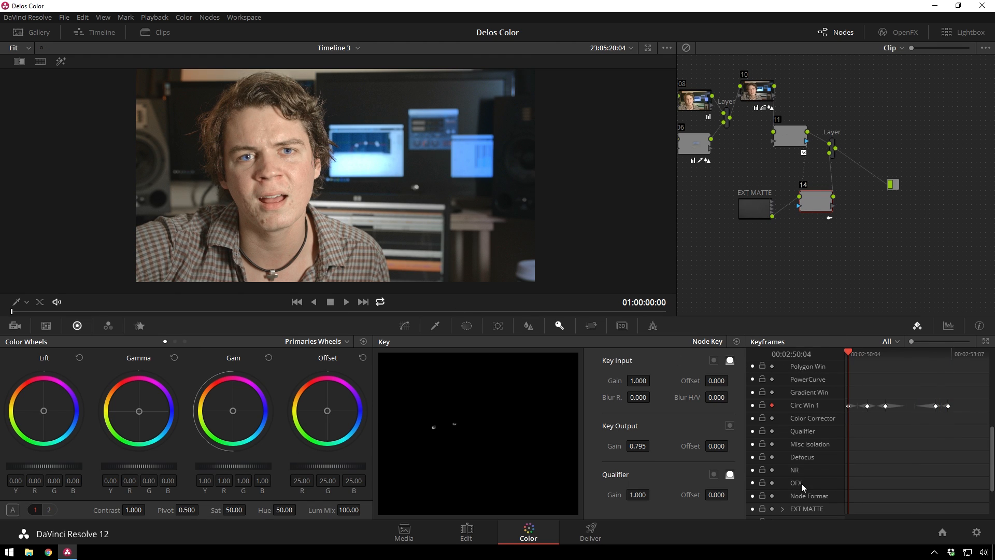
pyautogui.scroll(-2, 803, 415)
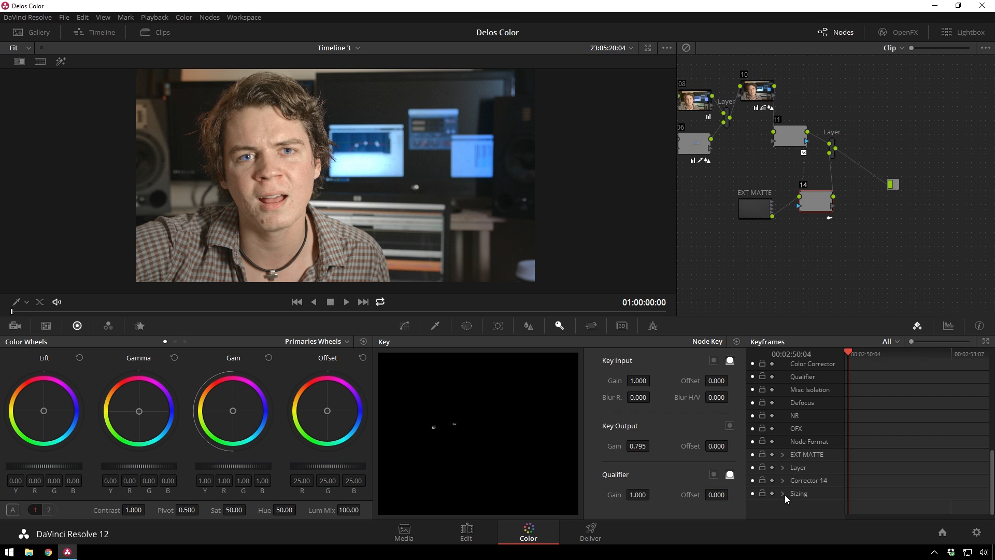
pyautogui.click(782, 479)
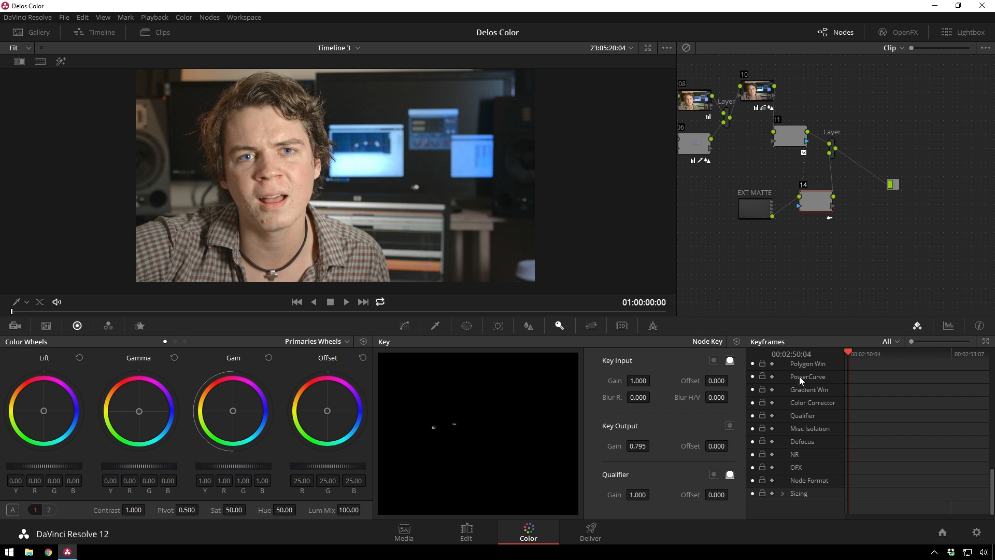
pyautogui.scroll(2, 798, 425)
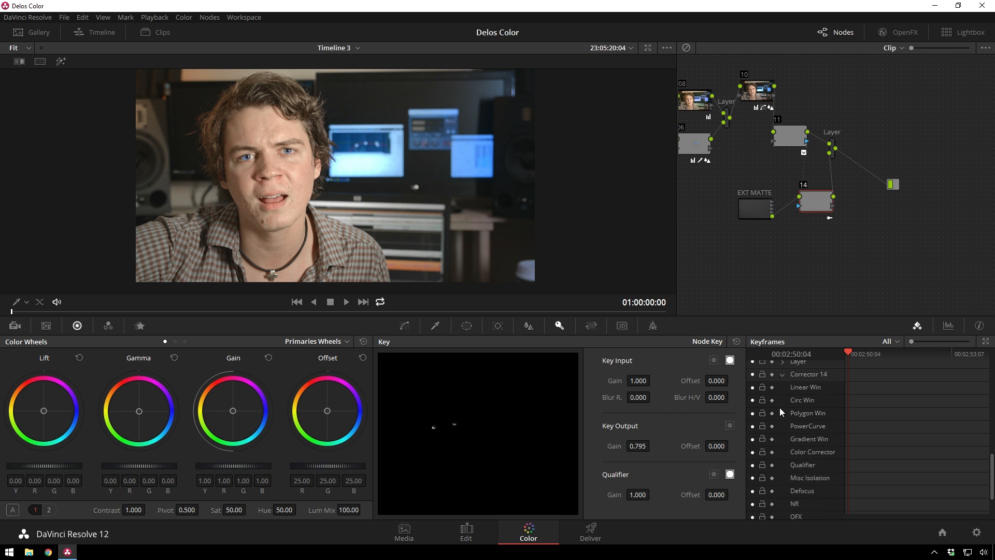
pyautogui.scroll(-1, 794, 439)
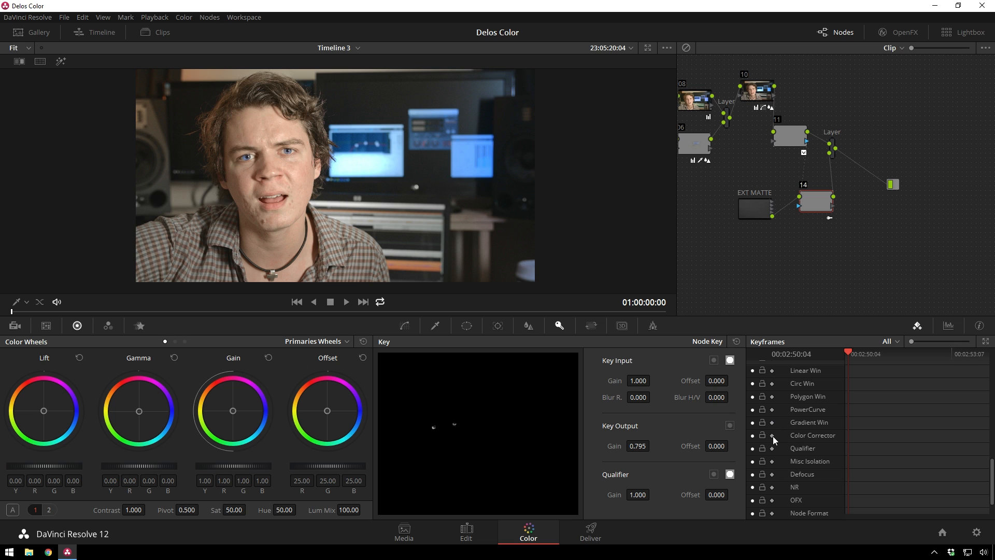
pyautogui.moveTo(263, 516); pyautogui.dragTo(248, 515)
# - Change node 14's hue at the clip's last frame to add a second Color Corrector keyframe, and play back the clip
pyautogui.moveTo(905, 354); pyautogui.dragTo(990, 384)
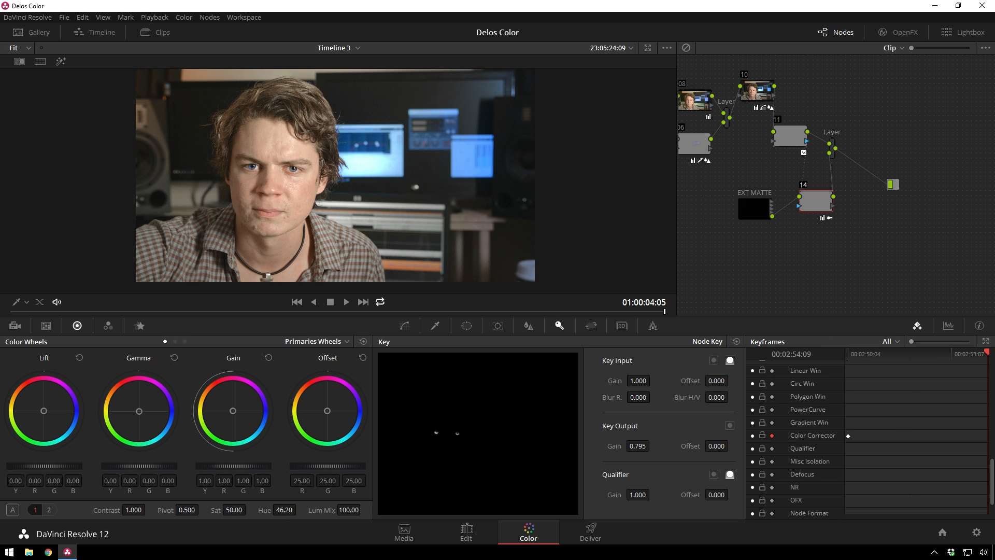
pyautogui.moveTo(261, 512); pyautogui.dragTo(342, 513)
pyautogui.press('space')
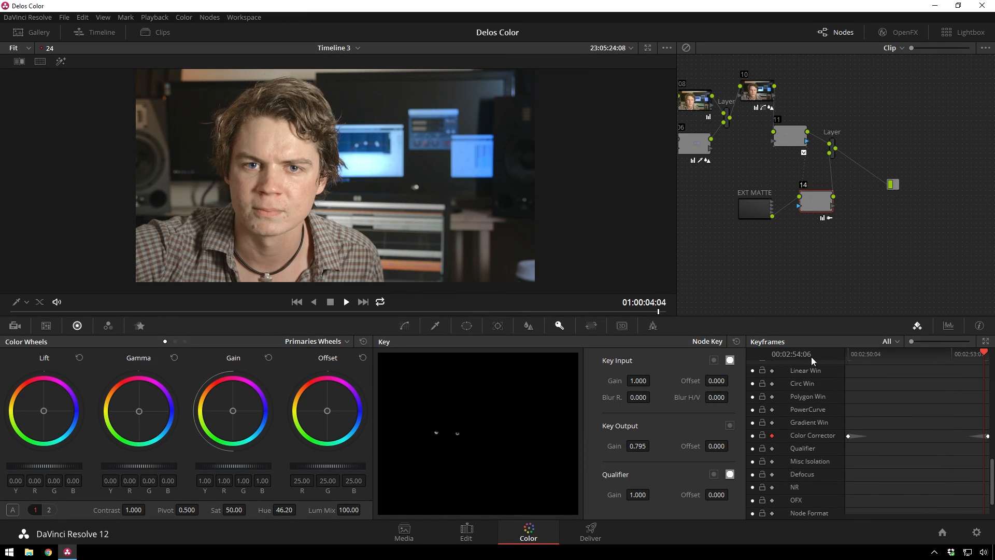
pyautogui.moveTo(894, 357); pyautogui.dragTo(813, 359)
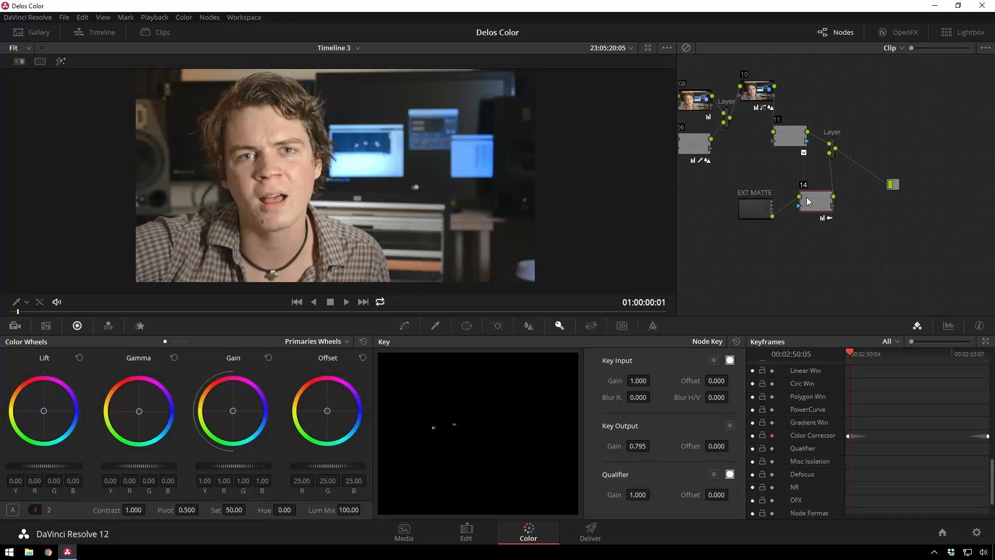
# - Review the external matte's transform settings and the adjustments applied on nodes 11 and 14
pyautogui.click(757, 210)
pyautogui.rightClick(796, 142)
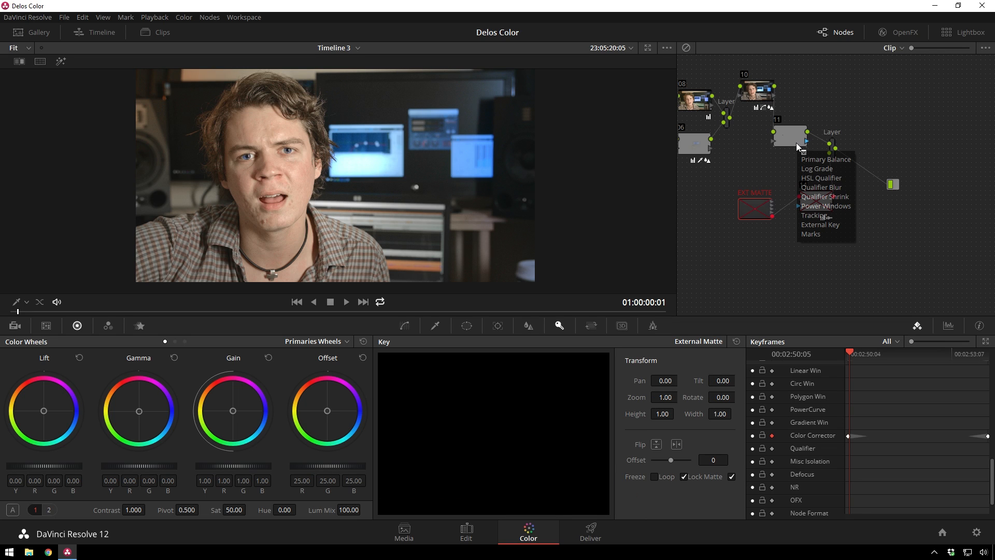
pyautogui.click(806, 240)
pyautogui.click(821, 203)
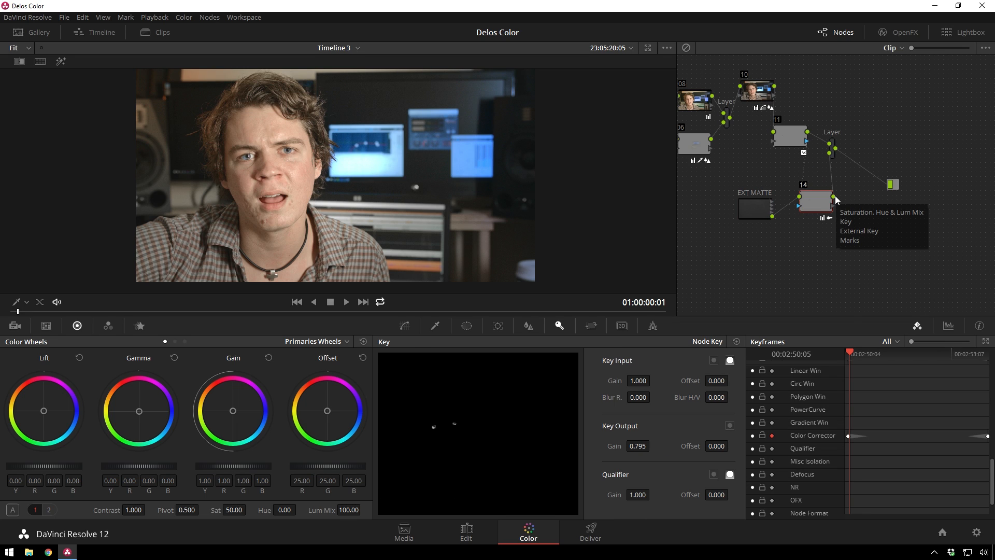